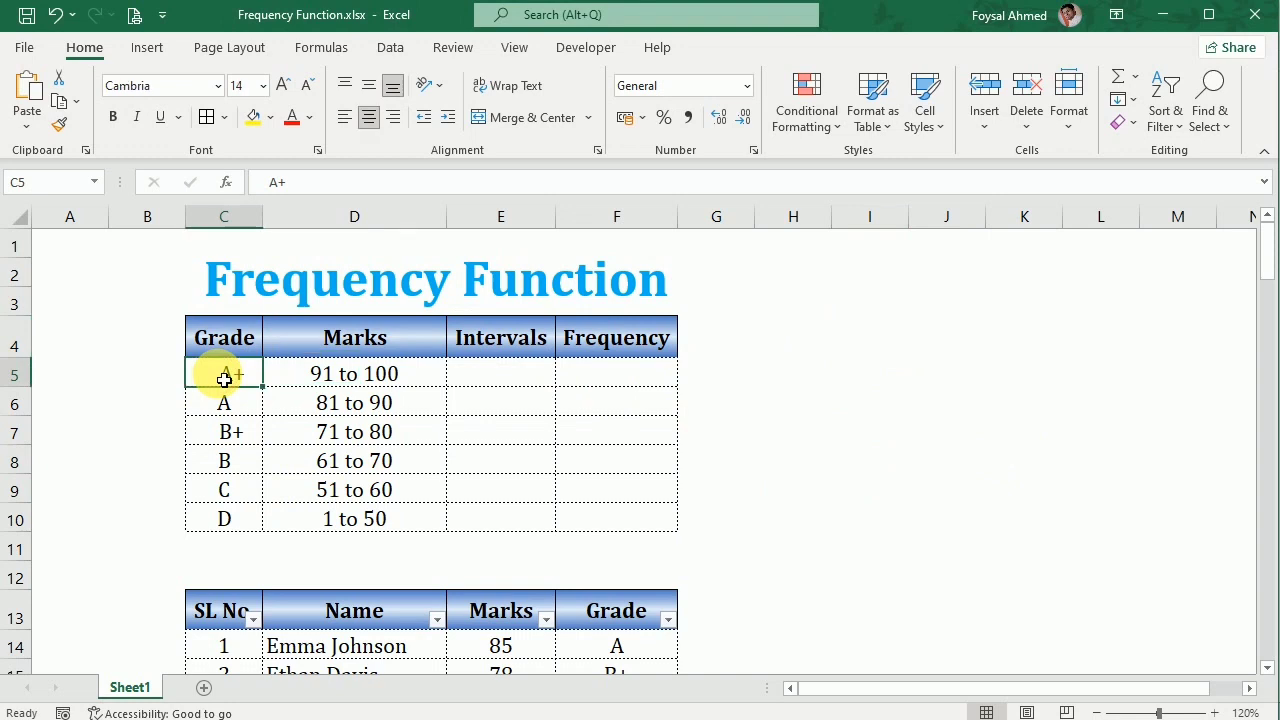
# Step: Review the marks range assigned to each grade from A+ down to D in the grade table
pyautogui.click(332, 374)
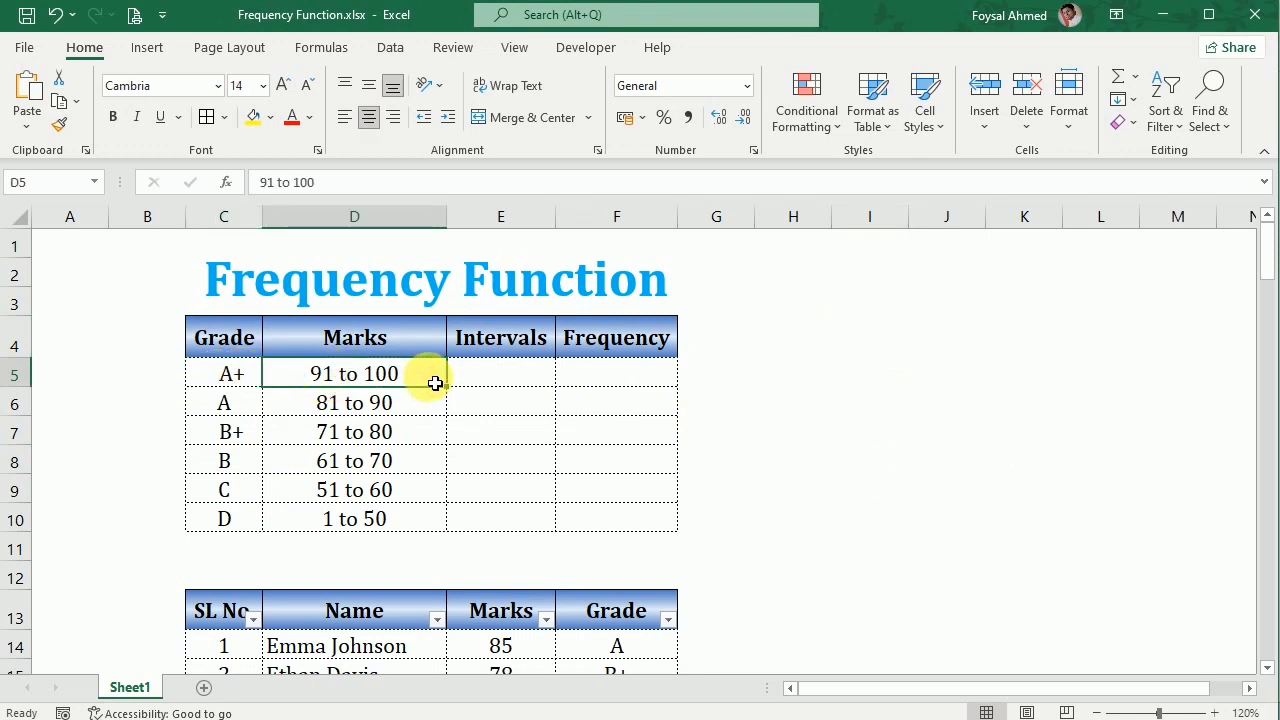
pyautogui.click(318, 403)
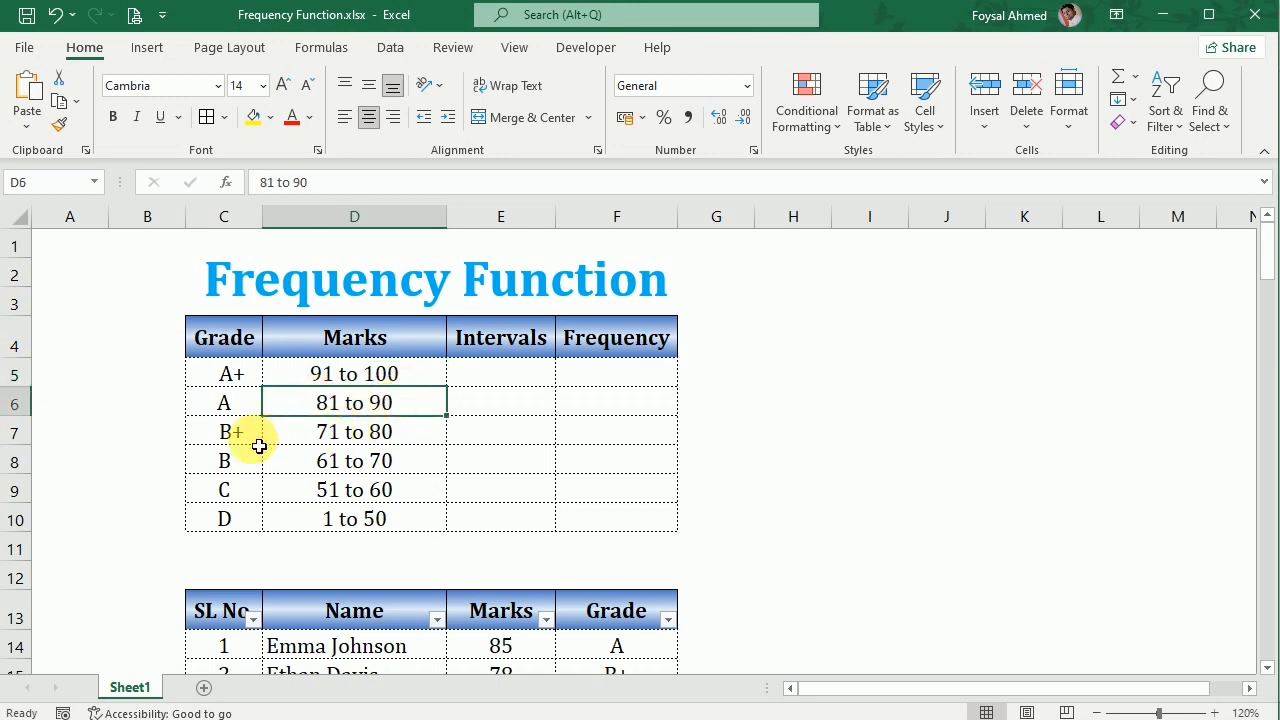
pyautogui.click(296, 440)
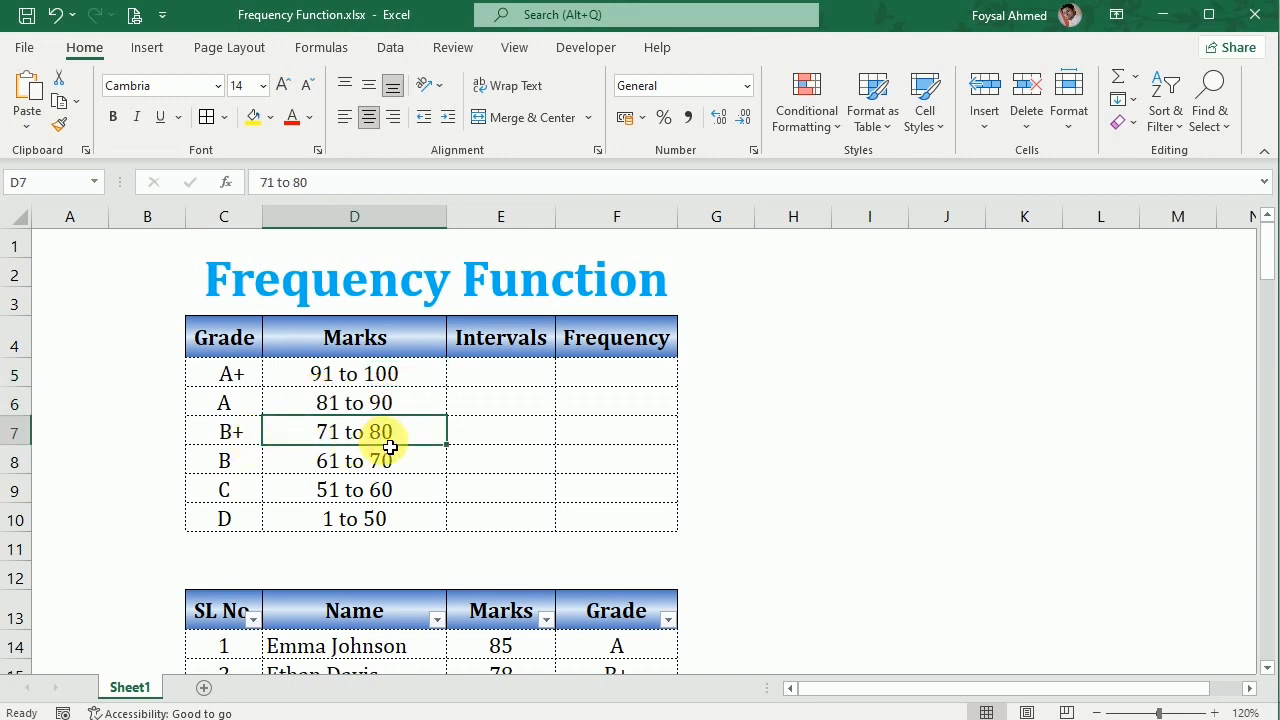
pyautogui.click(300, 468)
pyautogui.click(305, 488)
pyautogui.click(306, 518)
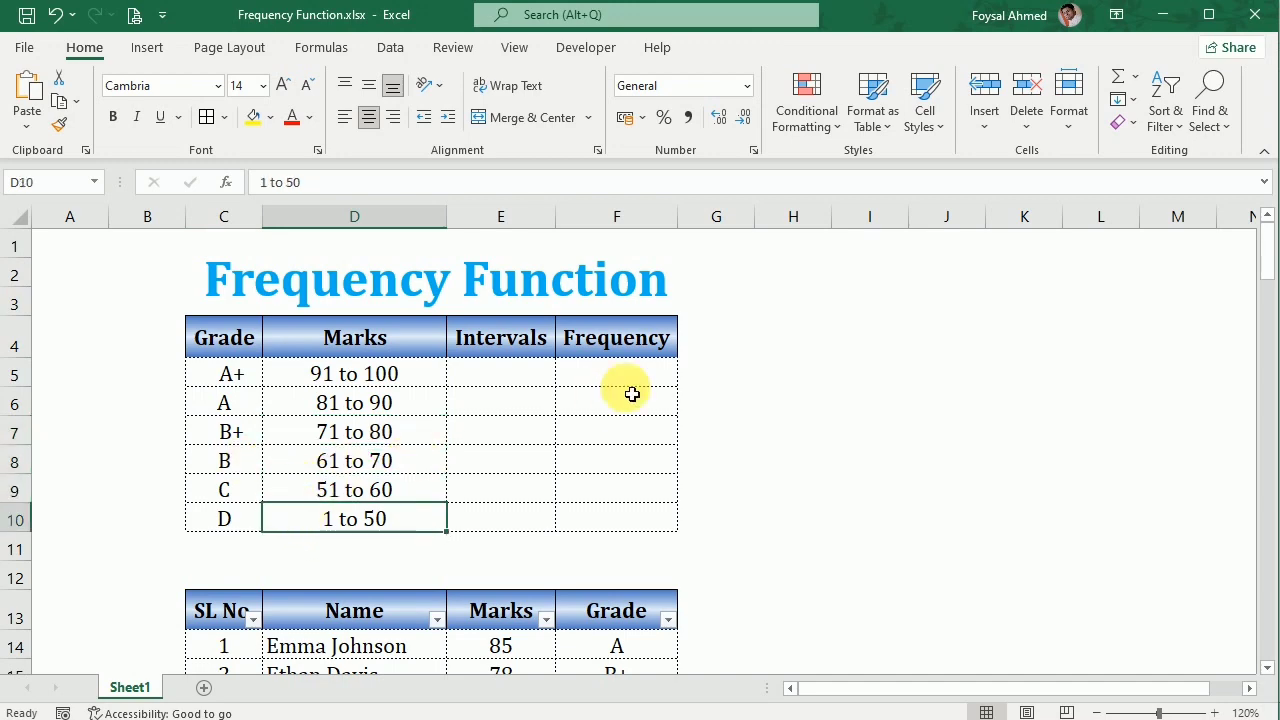
# Step: Look through the whole student list with its marks and grades down to its last entry, and return to the grade table
pyautogui.scroll(-4, 572, 449)
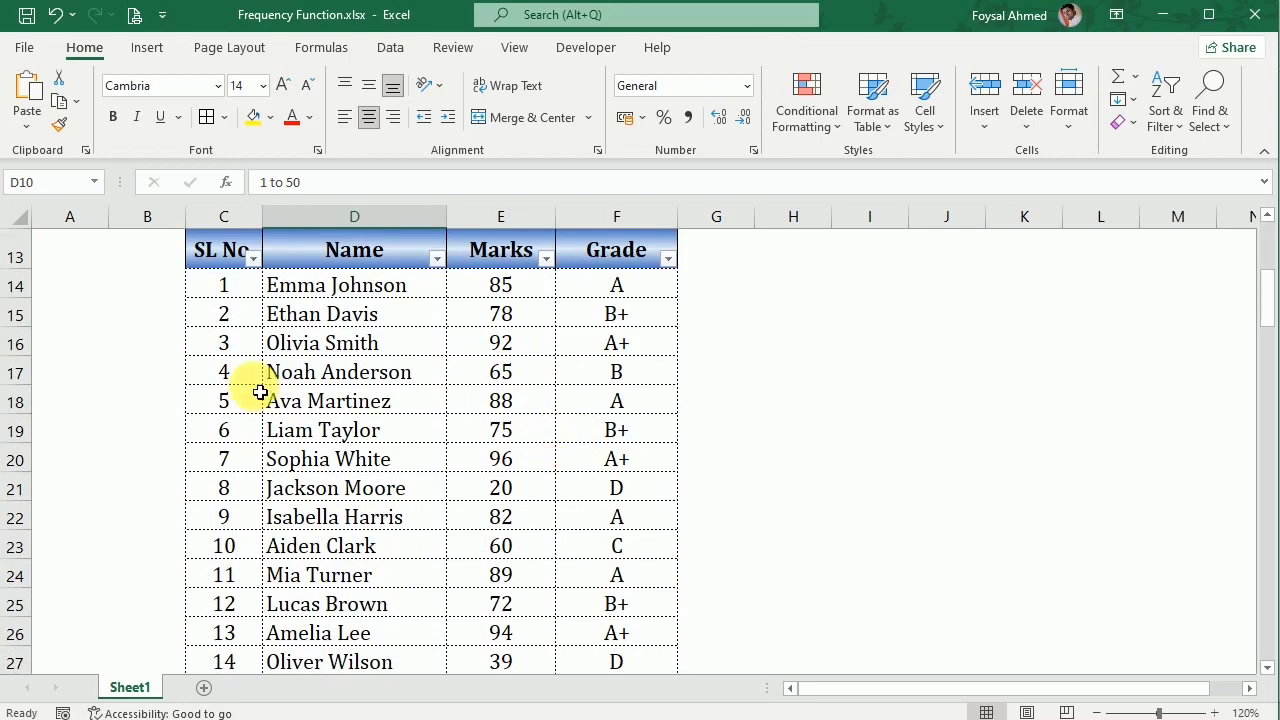
pyautogui.scroll(-12, 523, 422)
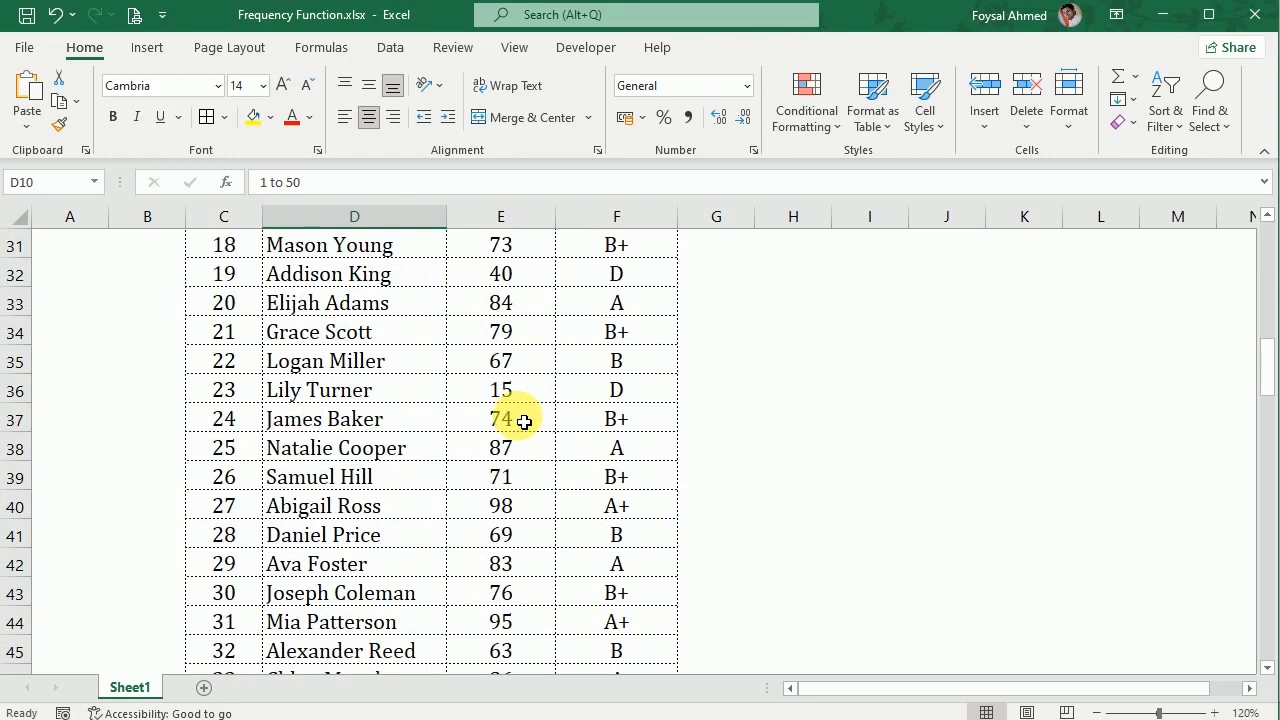
pyautogui.scroll(-16, 523, 422)
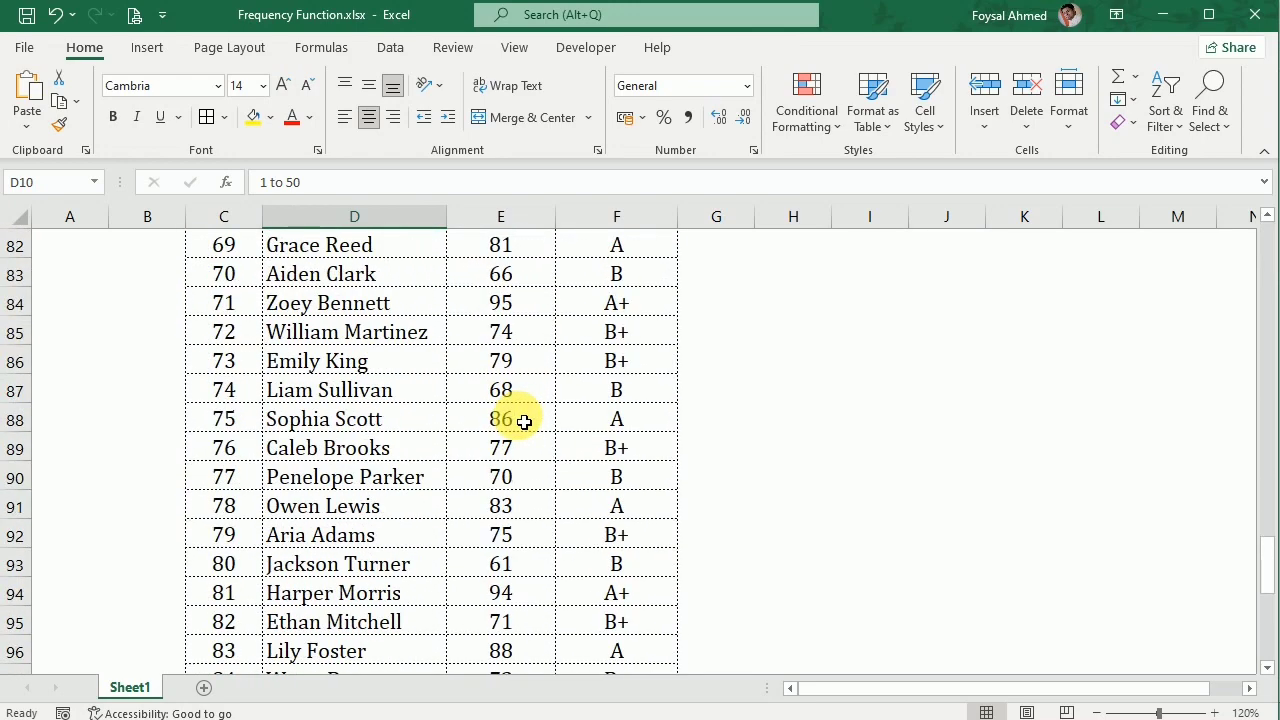
pyautogui.scroll(-6, 523, 421)
pyautogui.scroll(5, 514, 420)
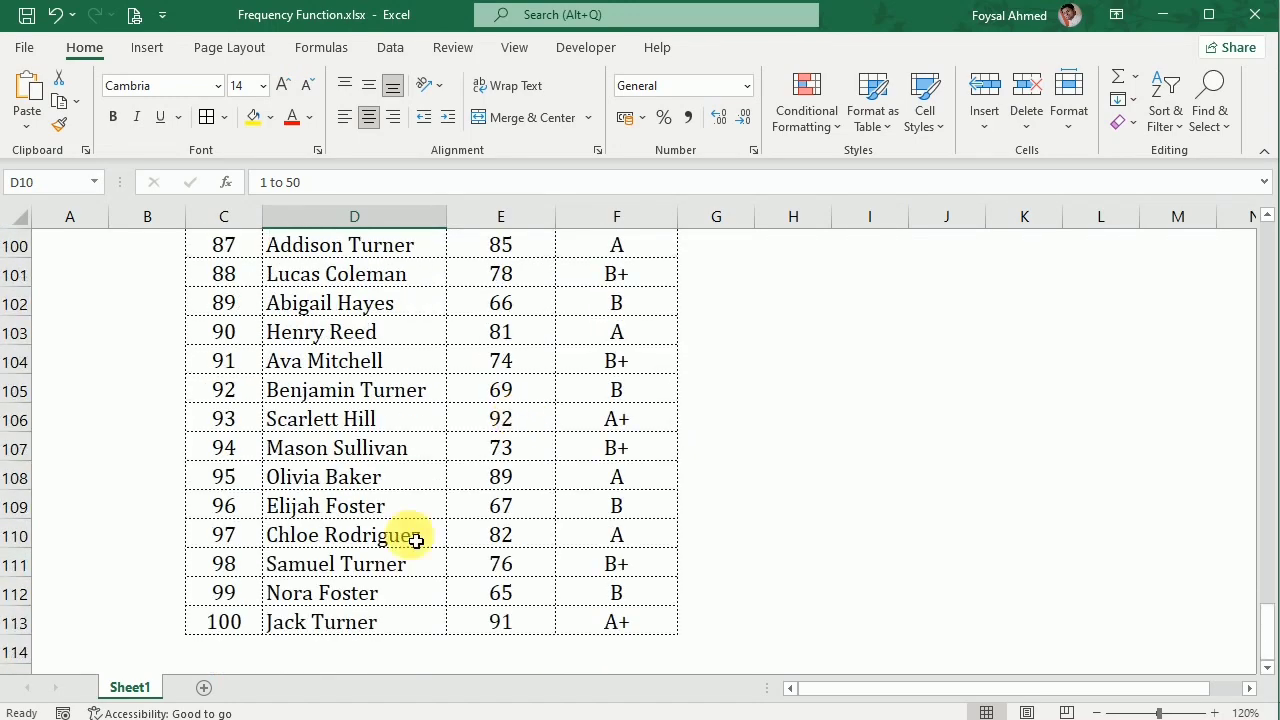
pyautogui.click(247, 631)
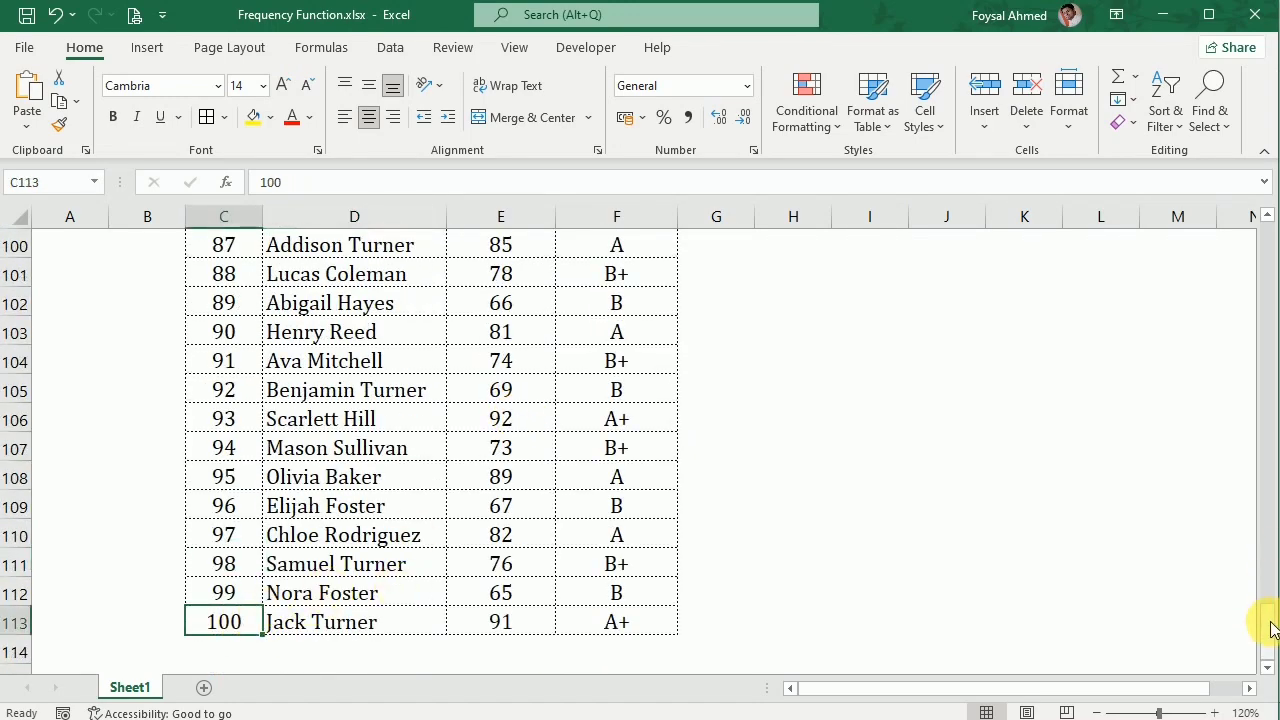
pyautogui.moveTo(1268, 634); pyautogui.dragTo(1260, 262)
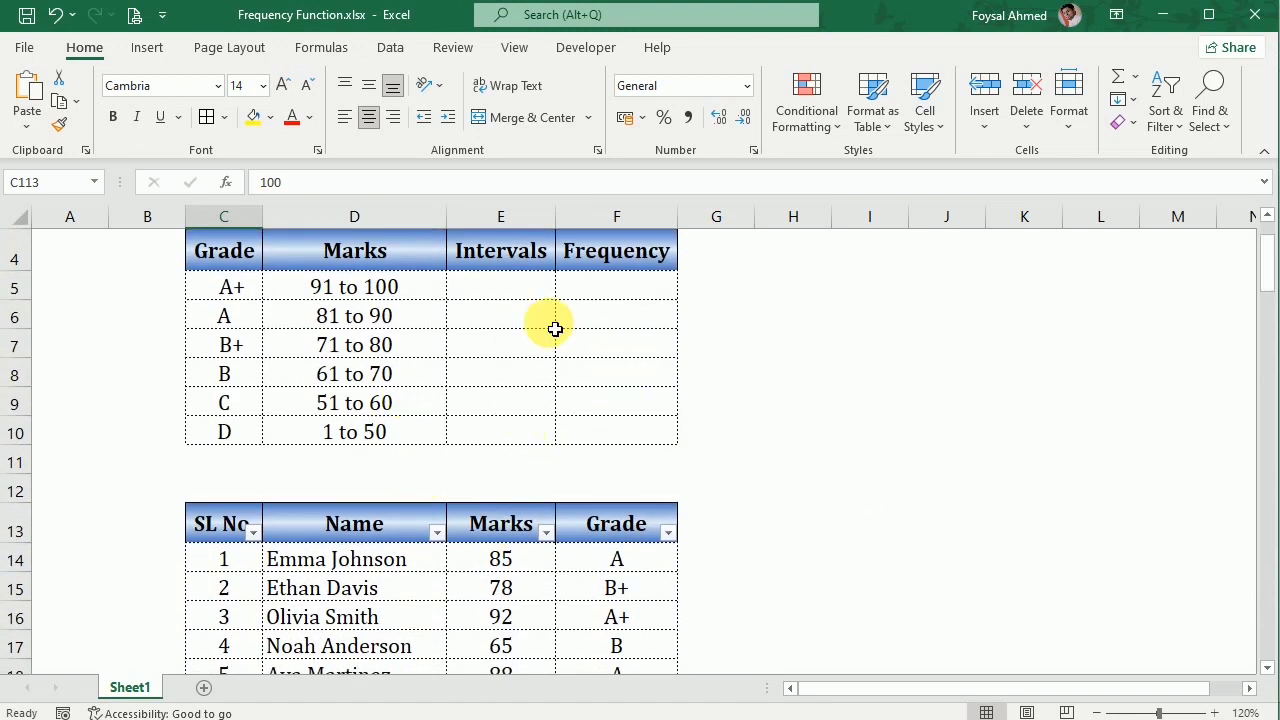
pyautogui.scroll(1, 526, 517)
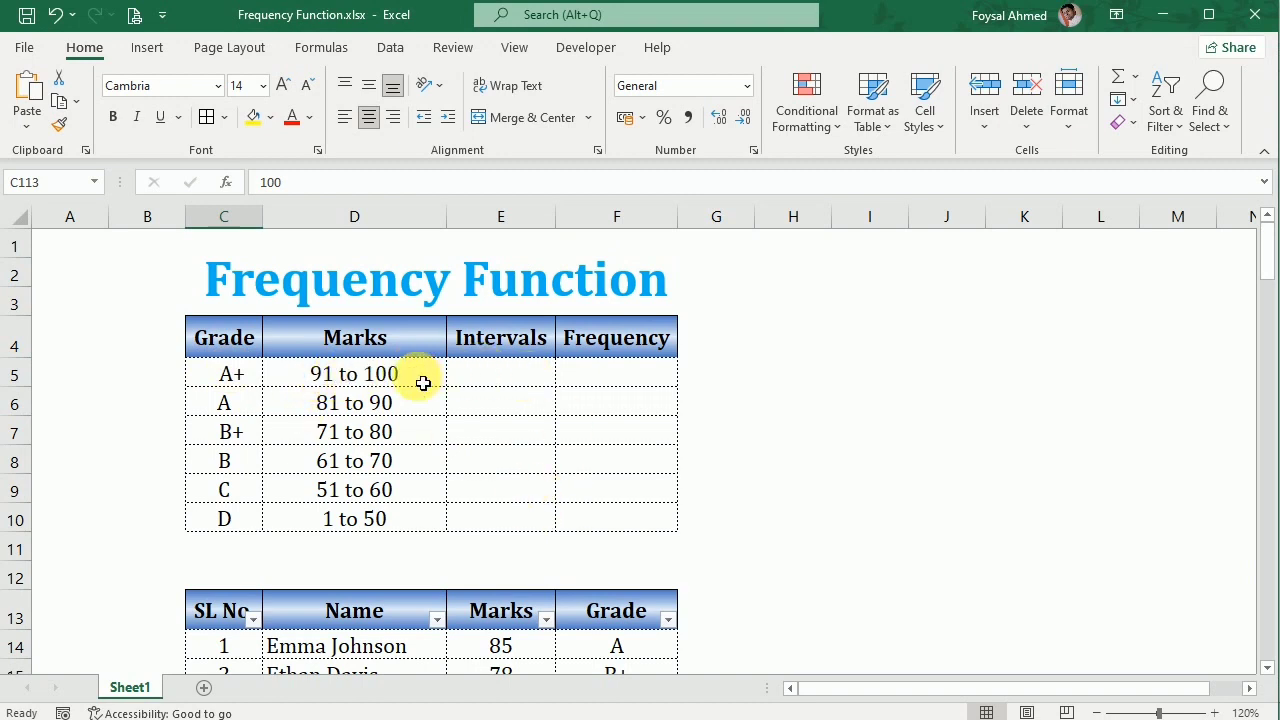
# Step: Enter the upper limits 100, 90, 80, 70, 60 and 50 in the Intervals column, cells E5 to E10
pyautogui.click(514, 370)
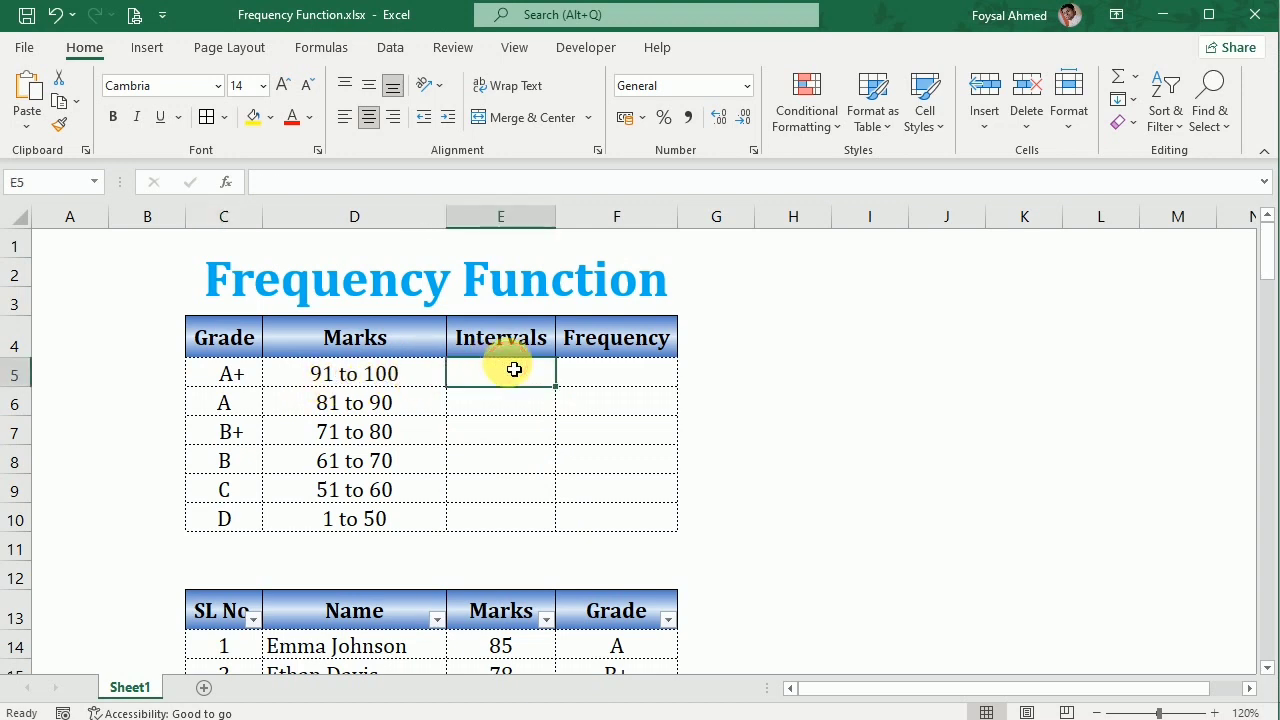
pyautogui.write('100')
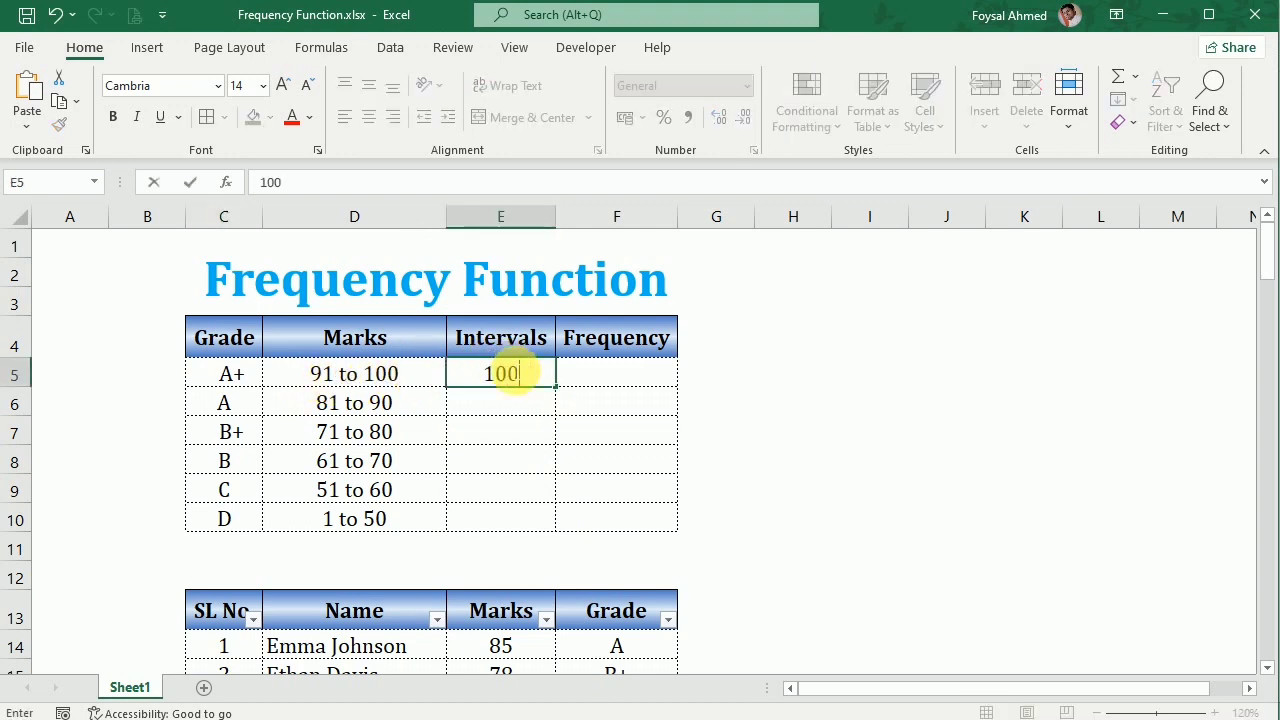
pyautogui.press('Return')
pyautogui.write('90')
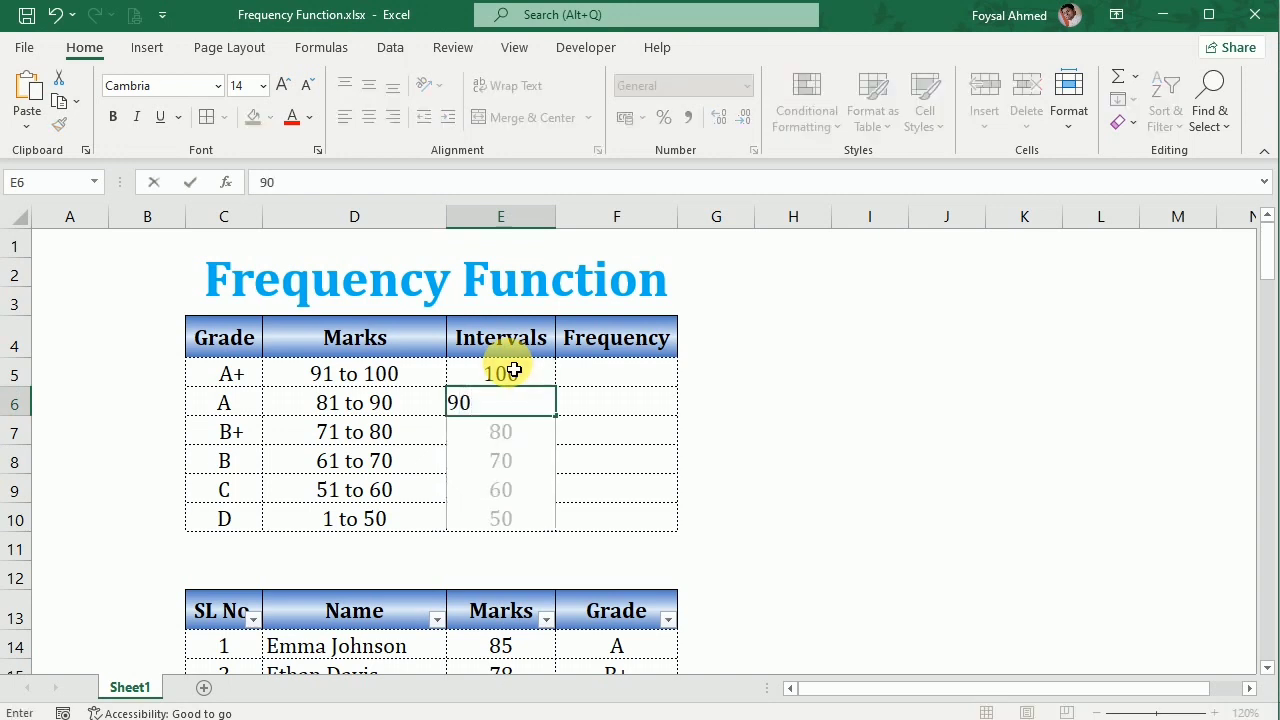
pyautogui.press('Return')
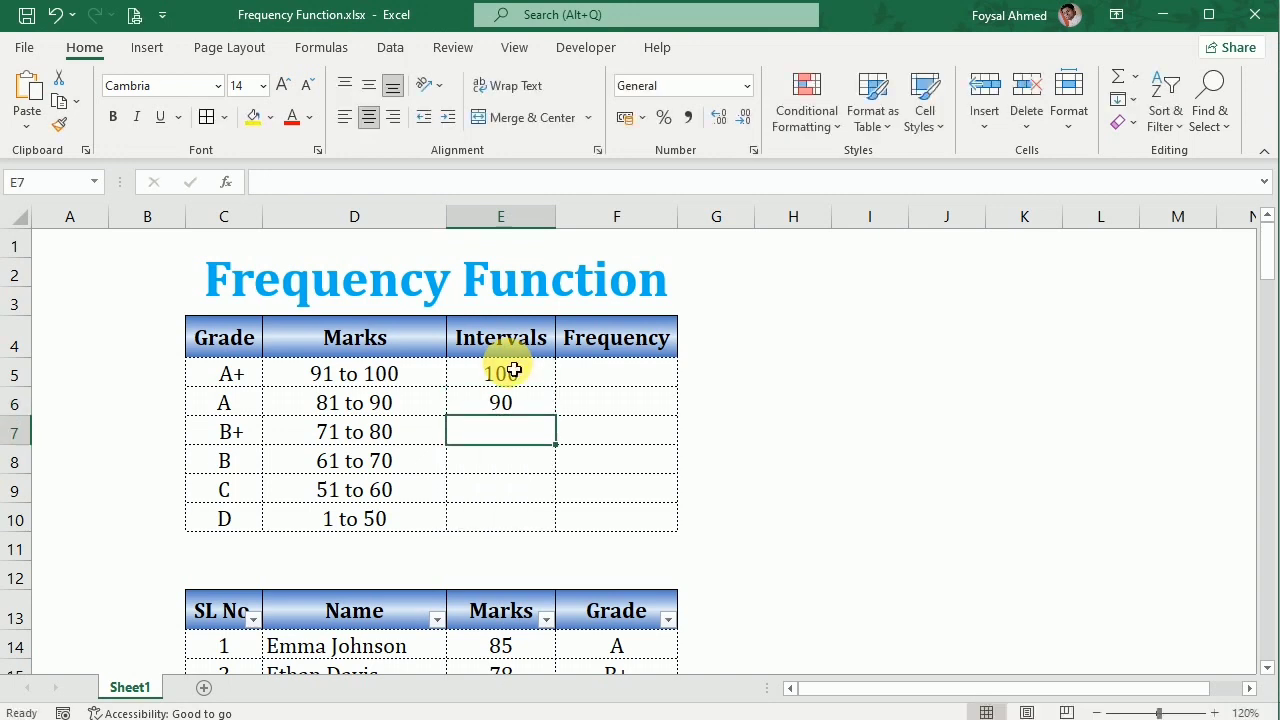
pyautogui.write('80')
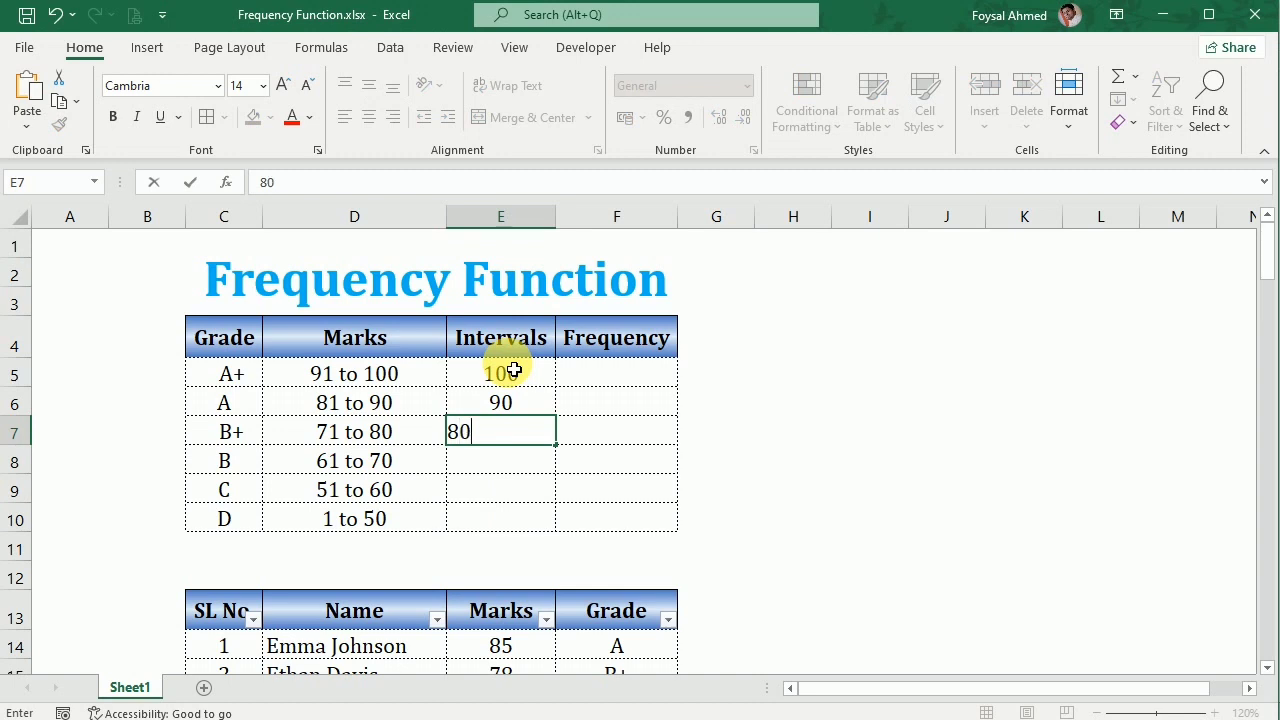
pyautogui.press('Return')
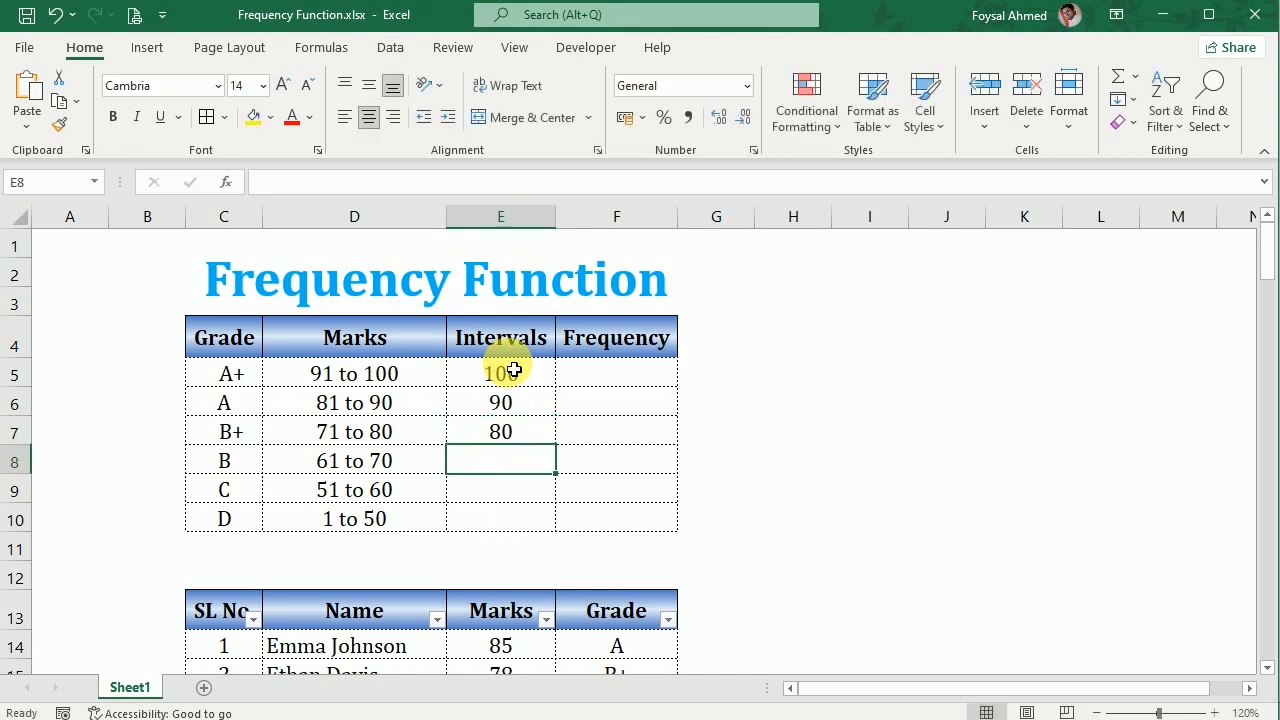
pyautogui.write('70')
pyautogui.press('Return')
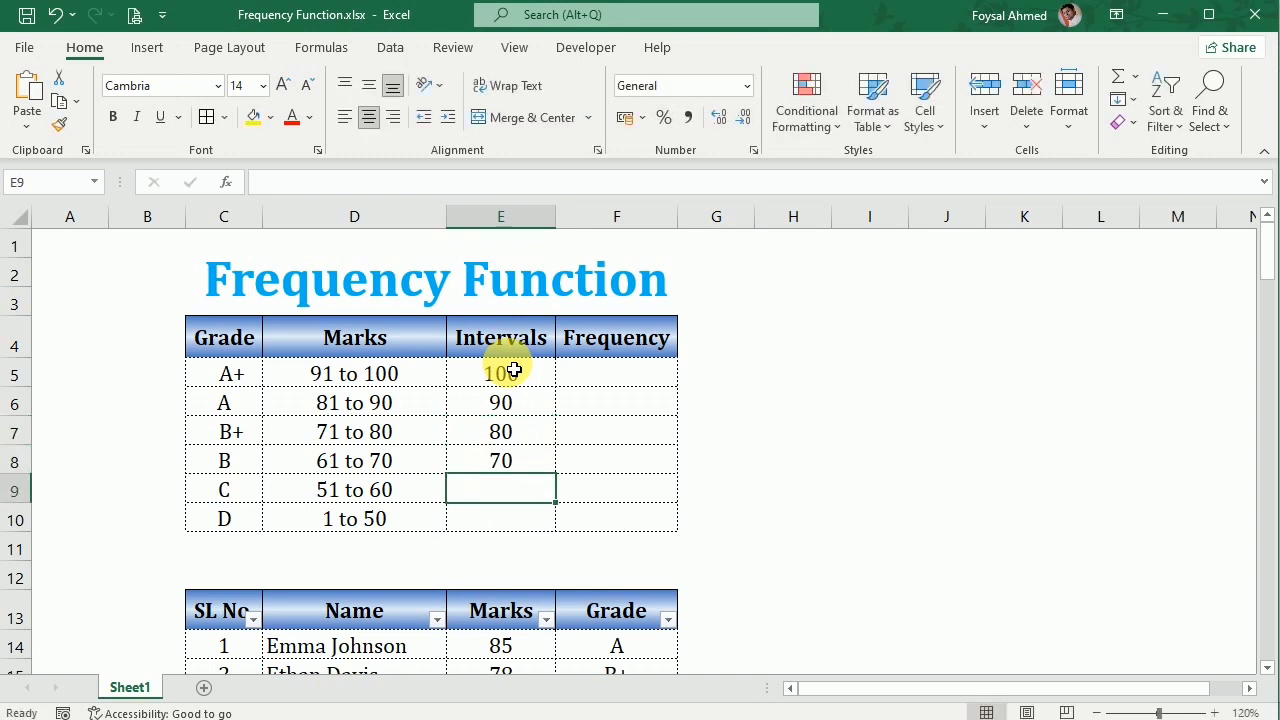
pyautogui.write('60')
pyautogui.press('Return')
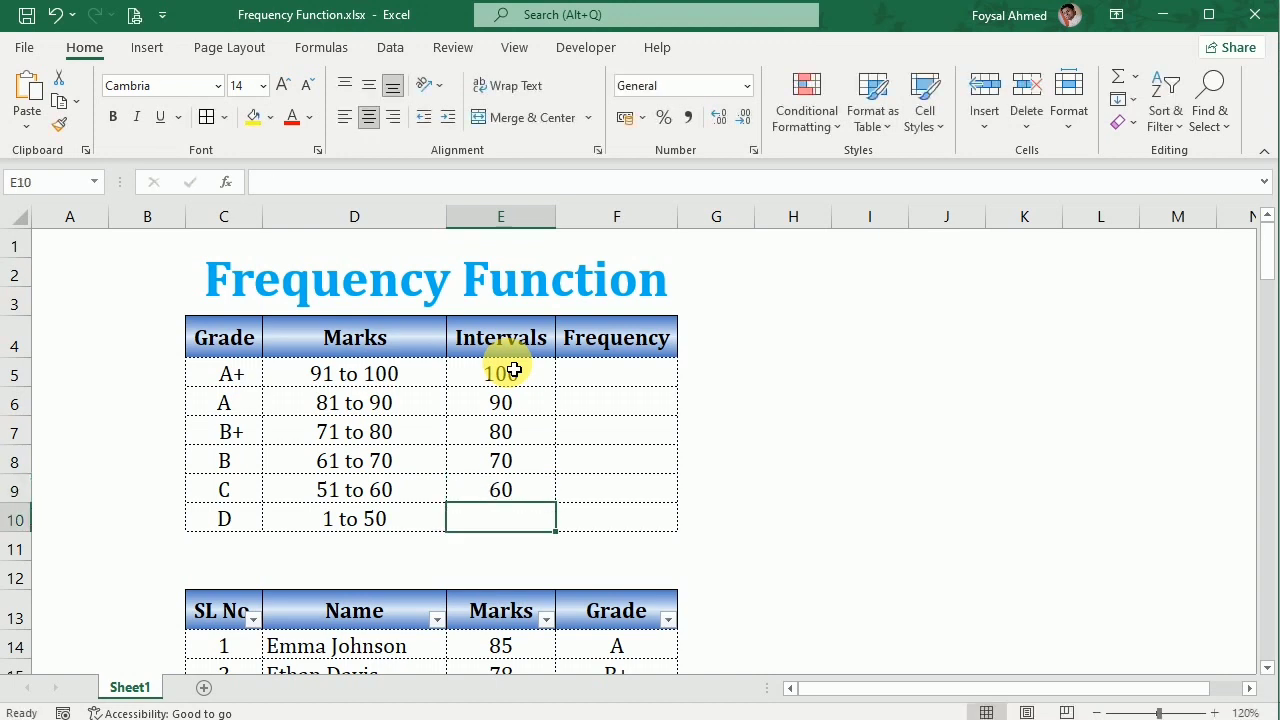
pyautogui.write('50')
pyautogui.press('Return')
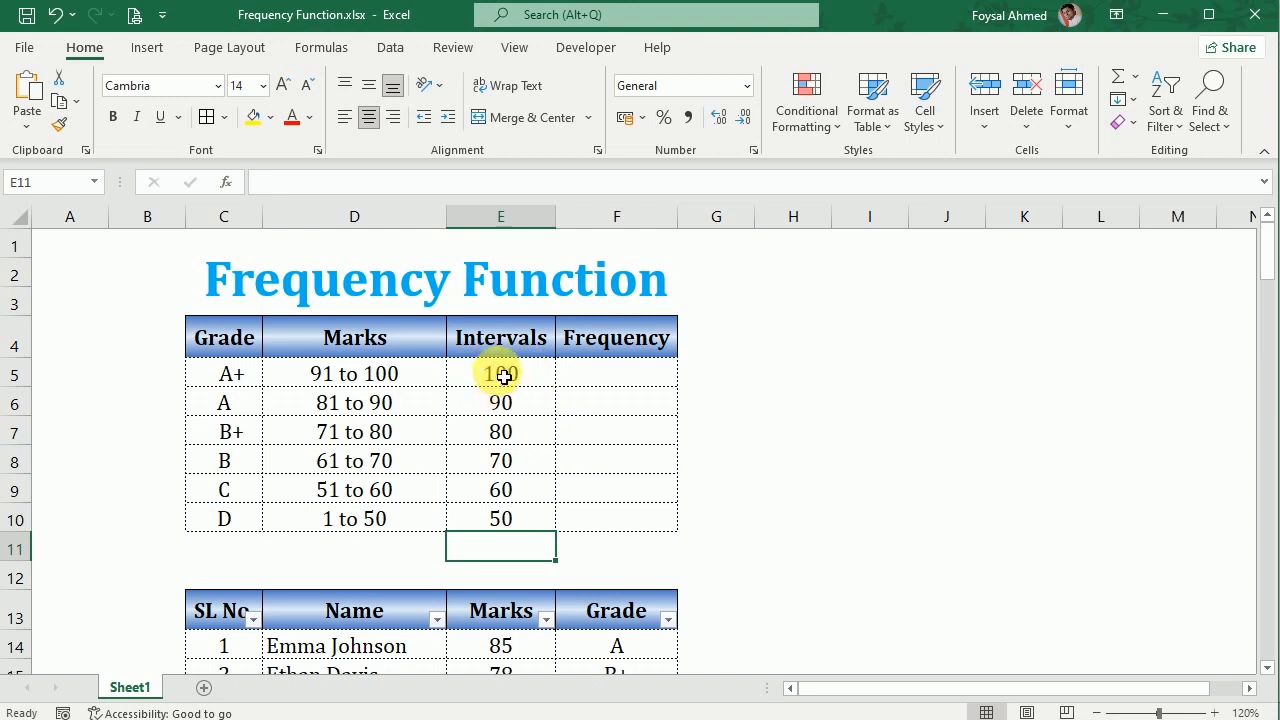
# Step: Start a FREQUENCY formula in F5 with the students' marks E14:E113 as the data array
pyautogui.click(660, 382)
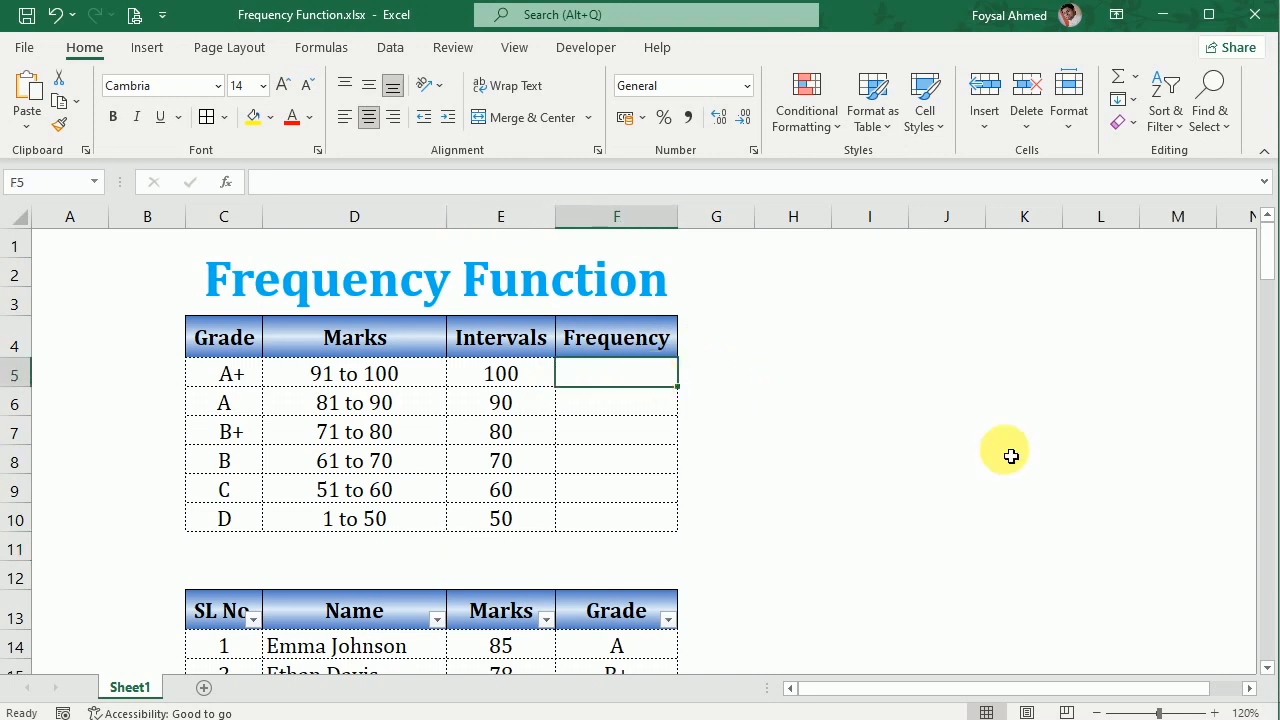
pyautogui.write('=')
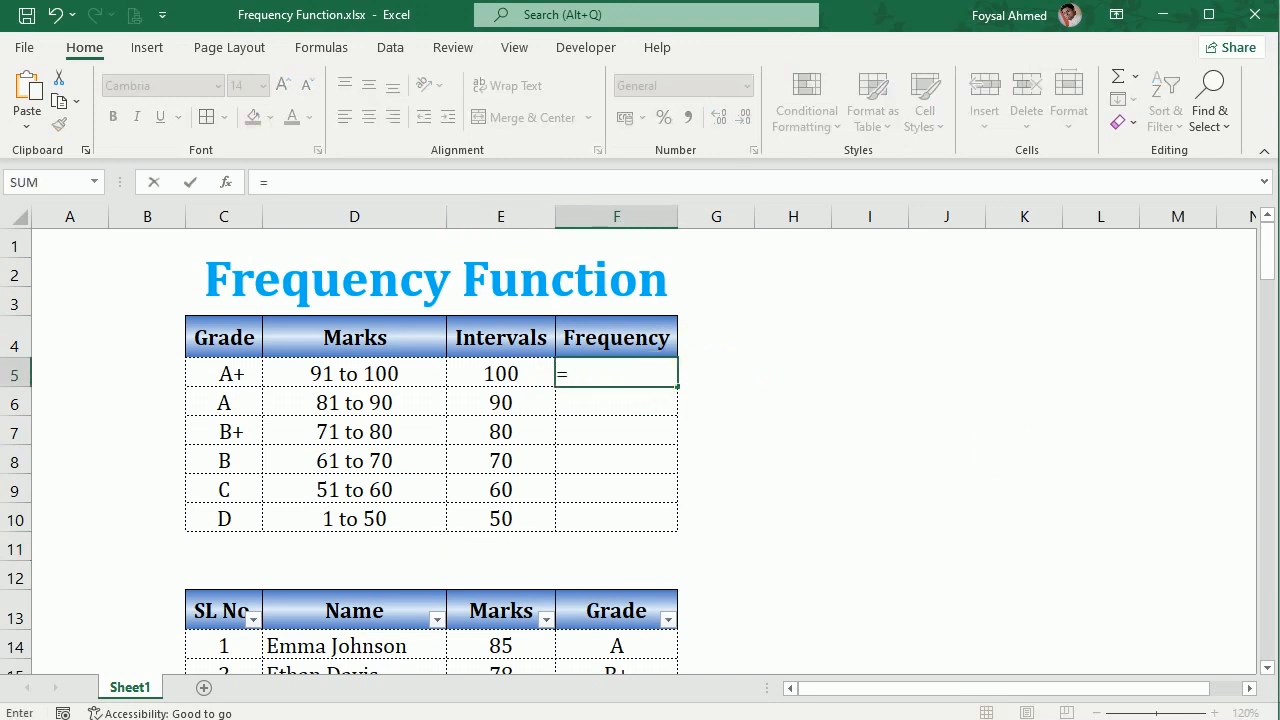
pyautogui.write('fr')
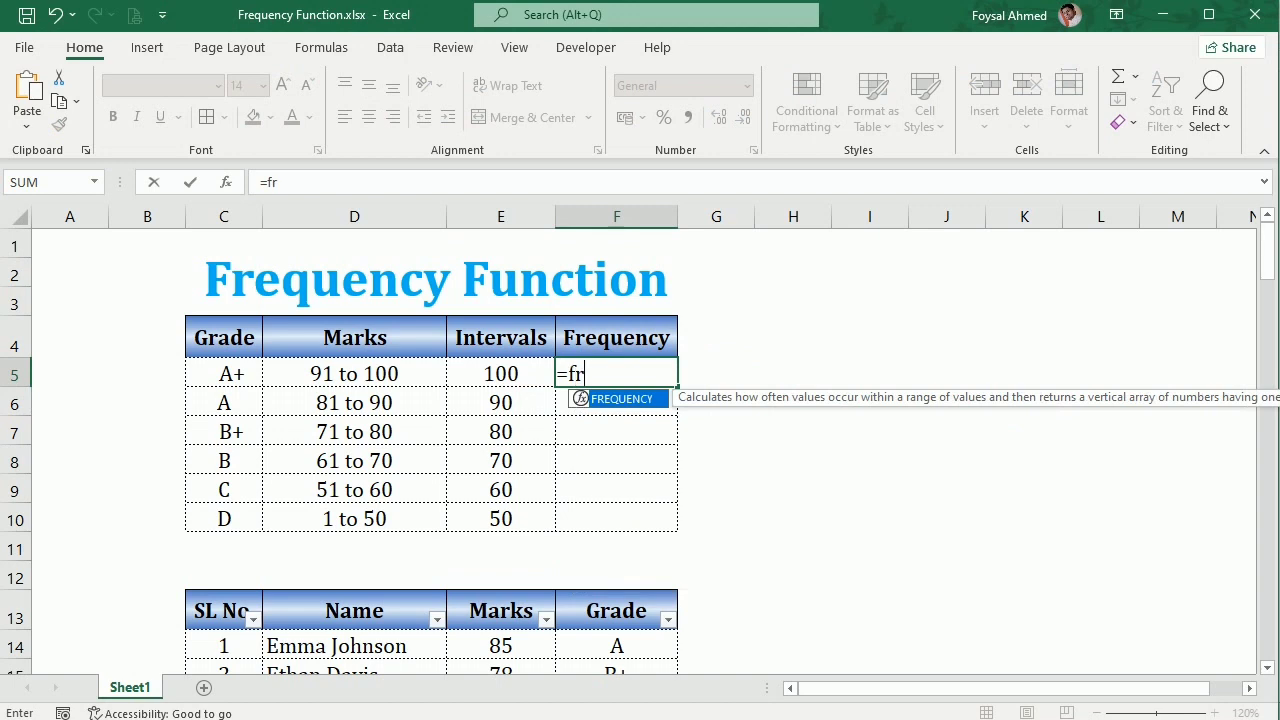
pyautogui.press('Tab')
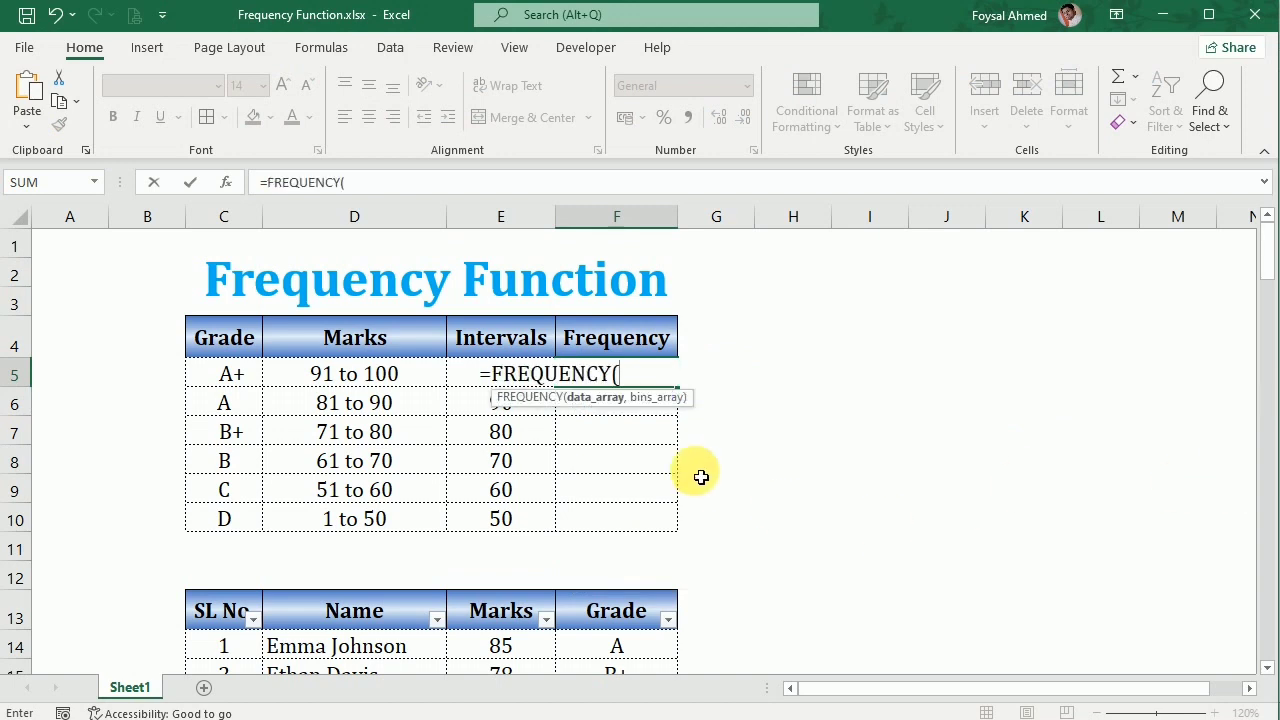
pyautogui.moveTo(655, 408); pyautogui.dragTo(935, 362)
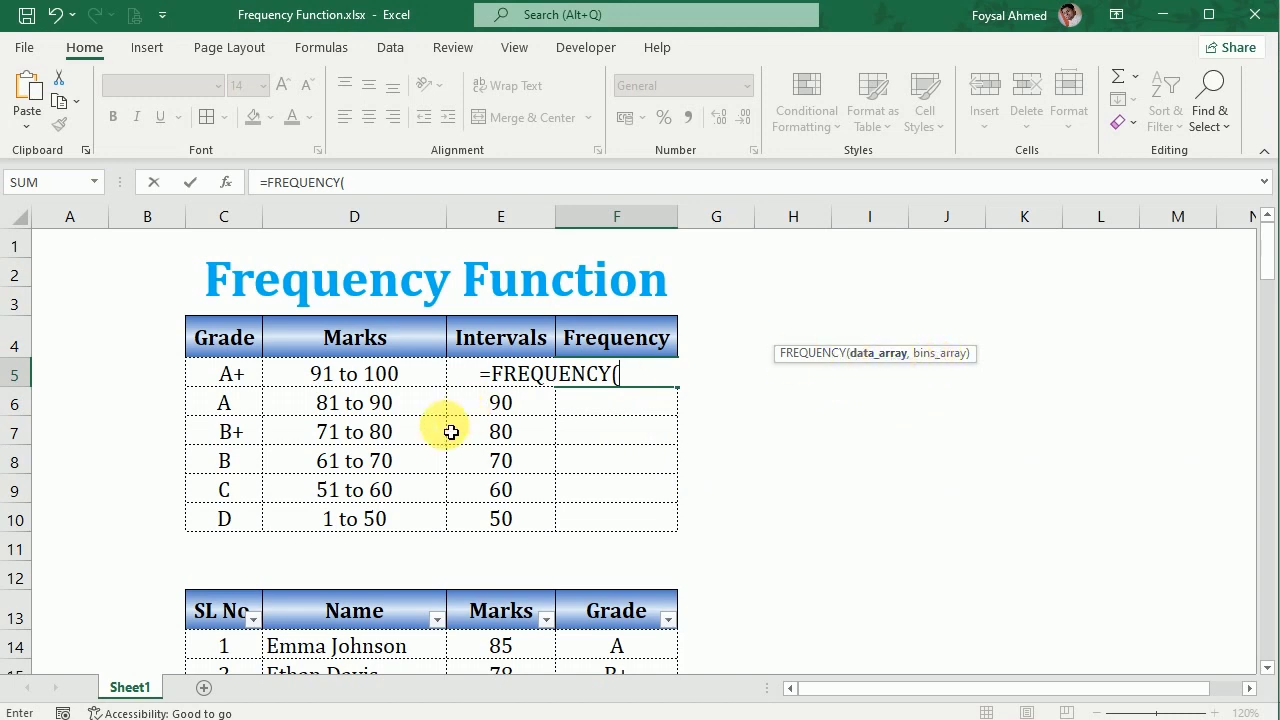
pyautogui.scroll(-1, 505, 527)
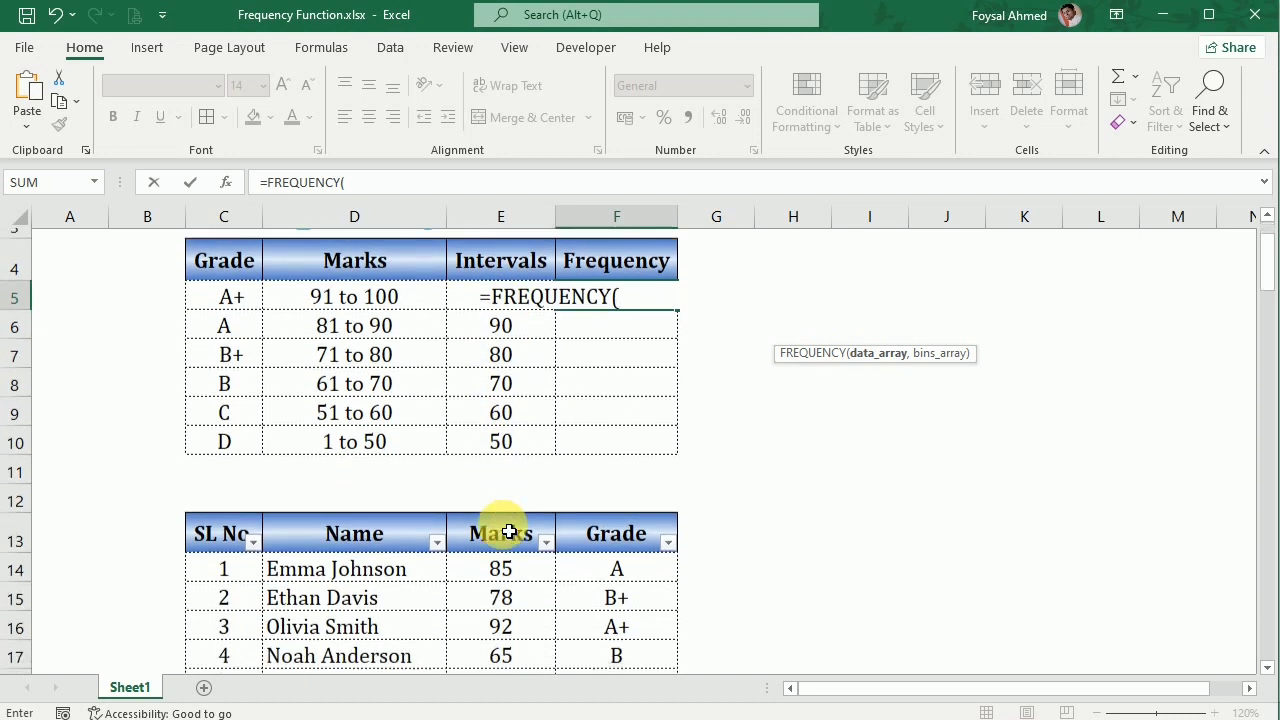
pyautogui.click(505, 562)
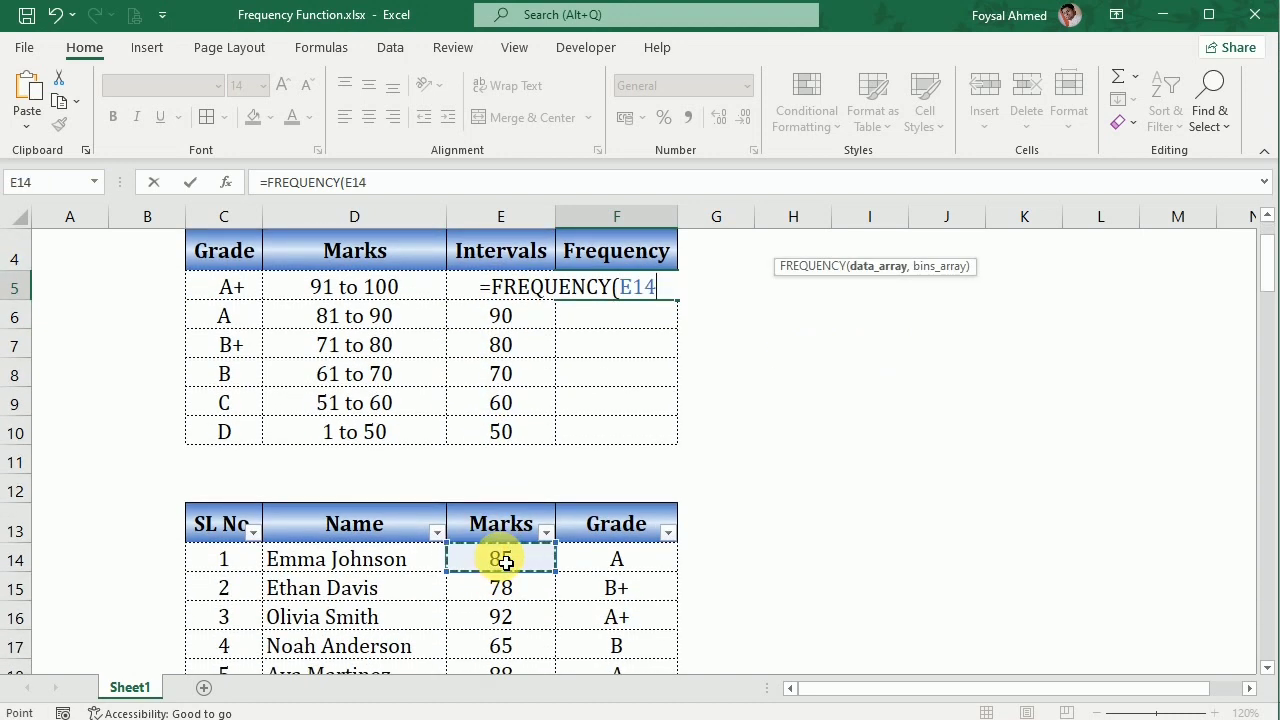
pyautogui.hotkey('ctrl', 'shift', 'Down')
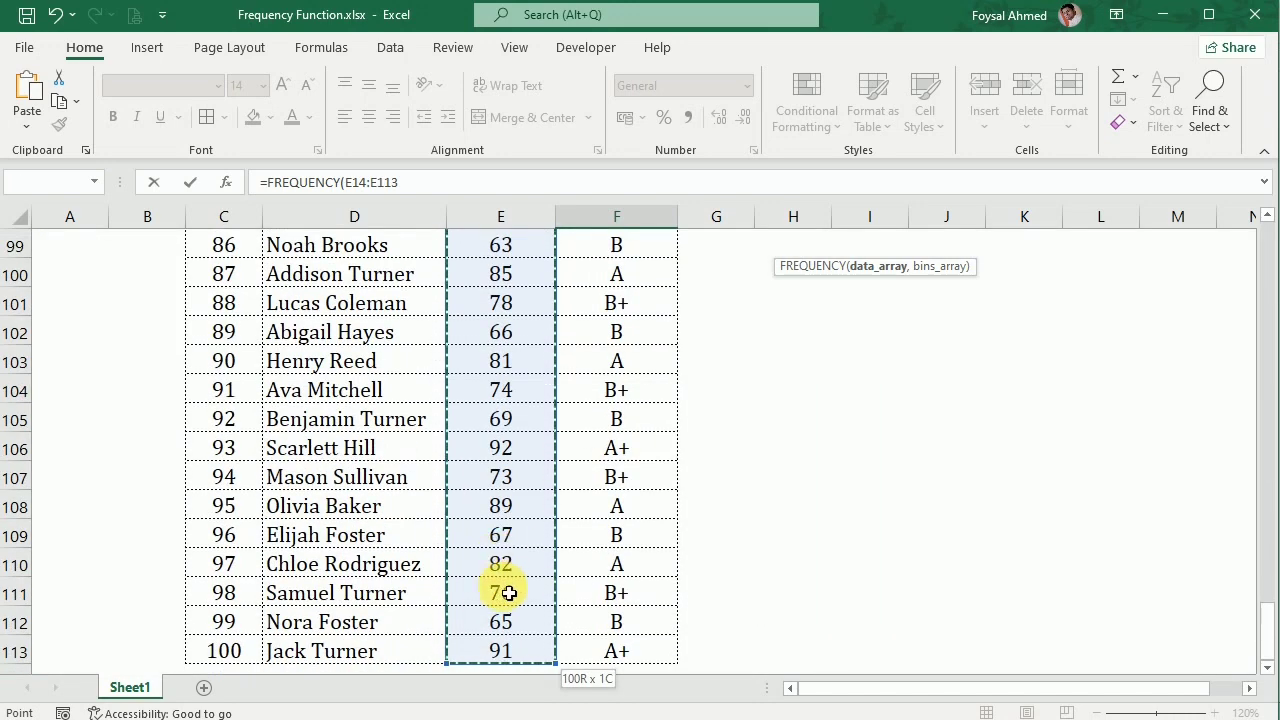
pyautogui.scroll(2, 508, 593)
pyautogui.scroll(20, 508, 593)
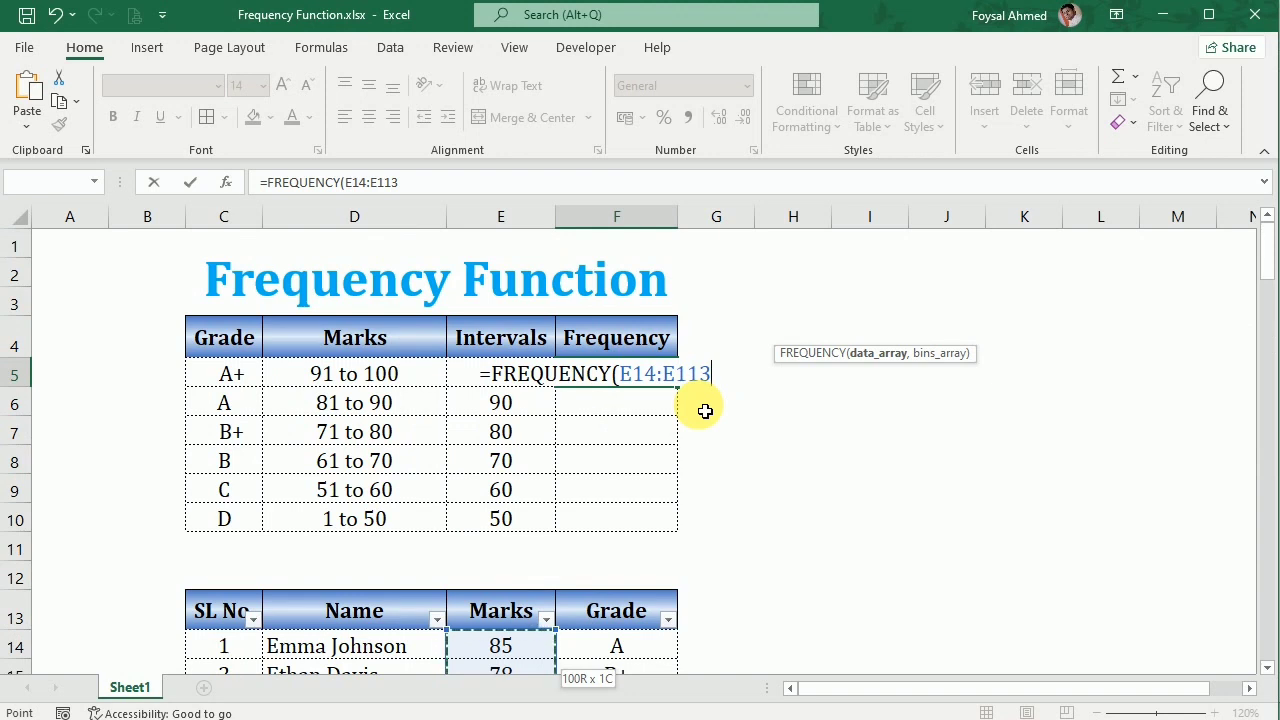
# Step: Complete the FREQUENCY formula in F5 with cell E5 as the bins array
pyautogui.write(',')
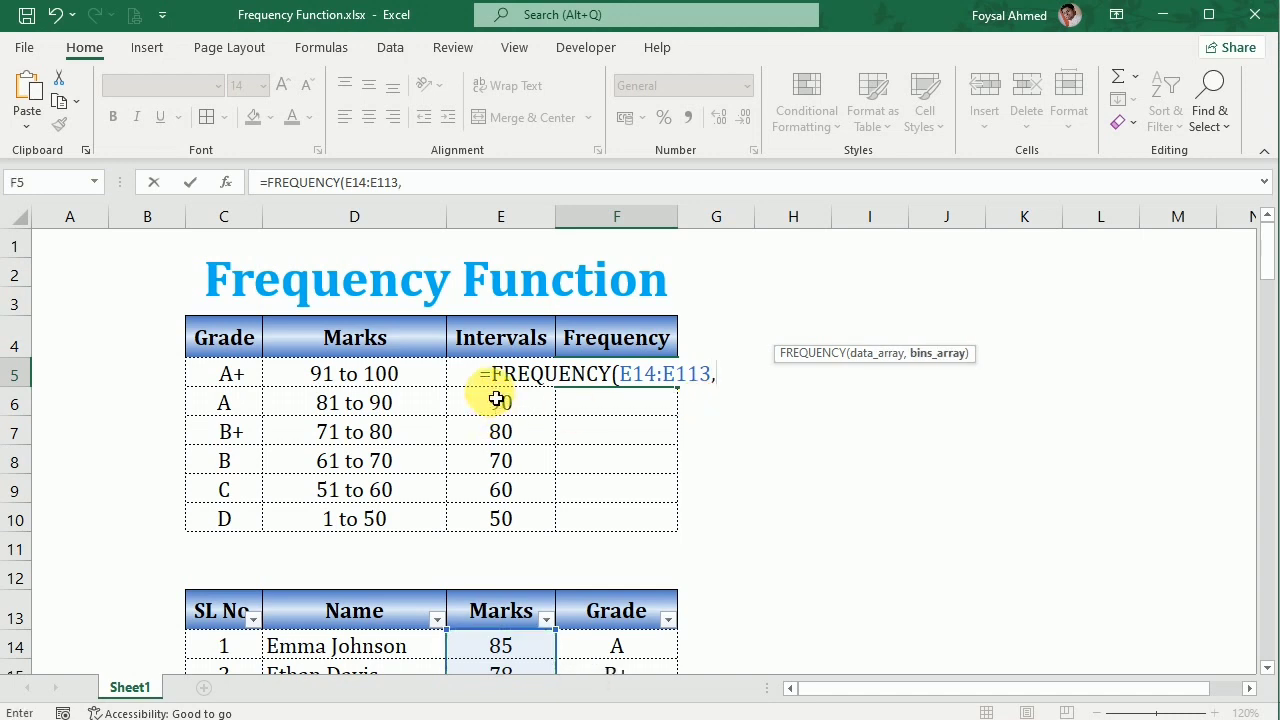
pyautogui.click(467, 379)
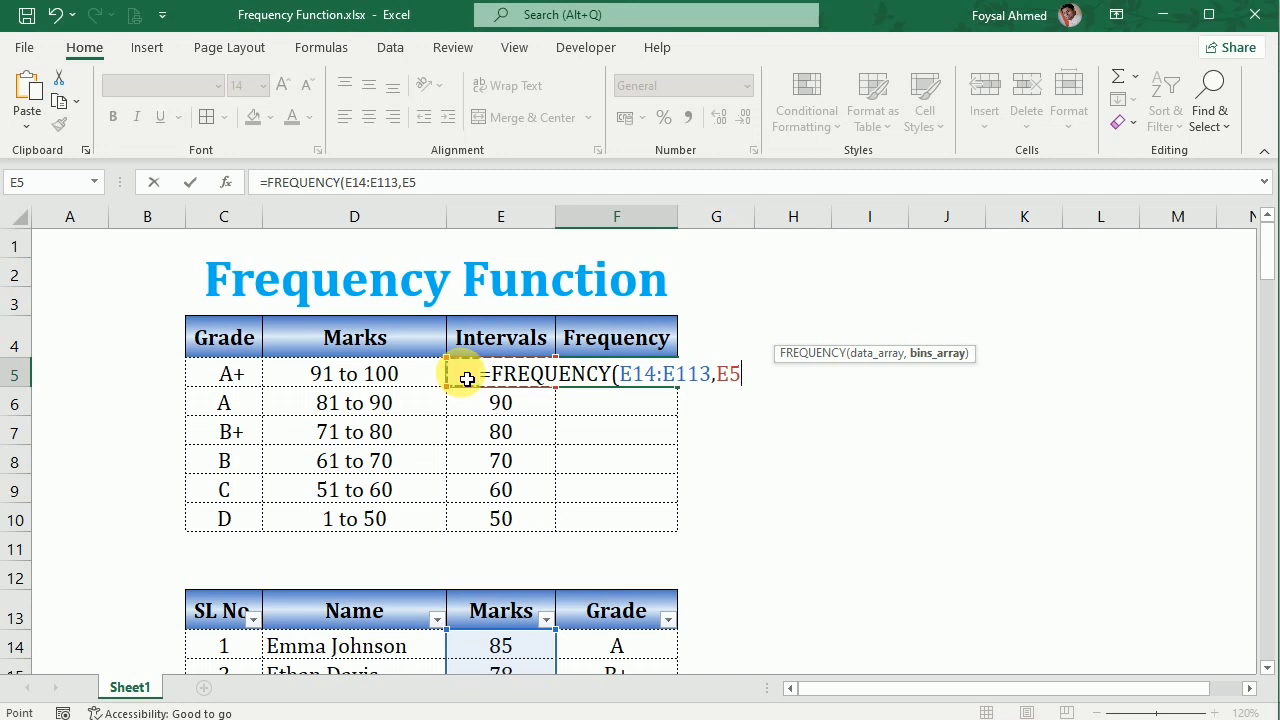
pyautogui.write(')')
pyautogui.press('Return')
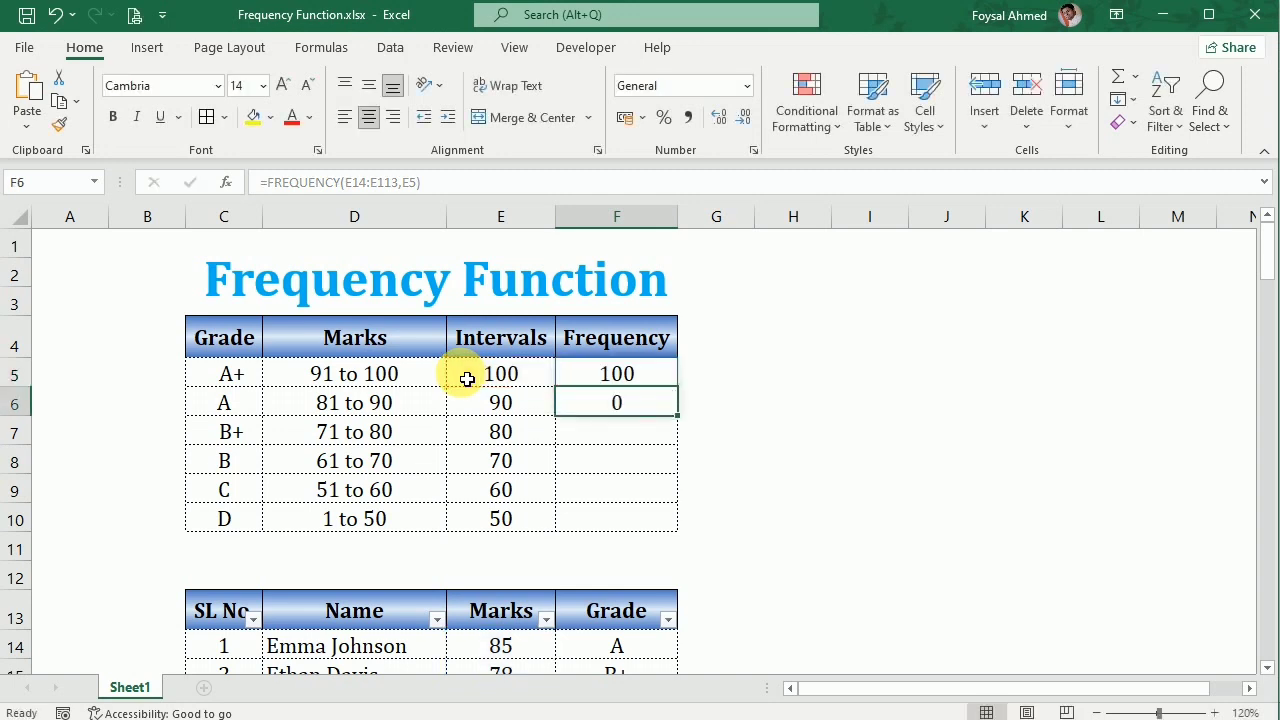
# Step: Try to fill the F5 formula down the Frequency column to F10, and undo the fill
pyautogui.click(640, 373)
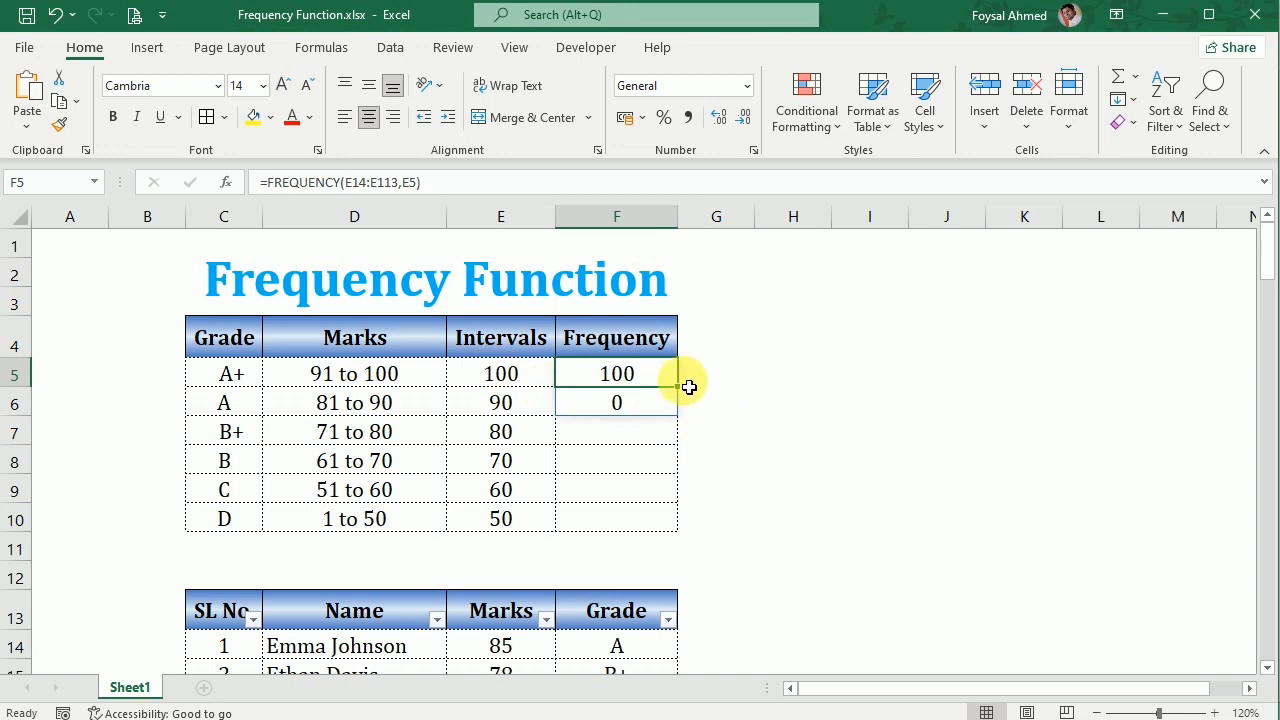
pyautogui.moveTo(685, 396); pyautogui.dragTo(674, 529)
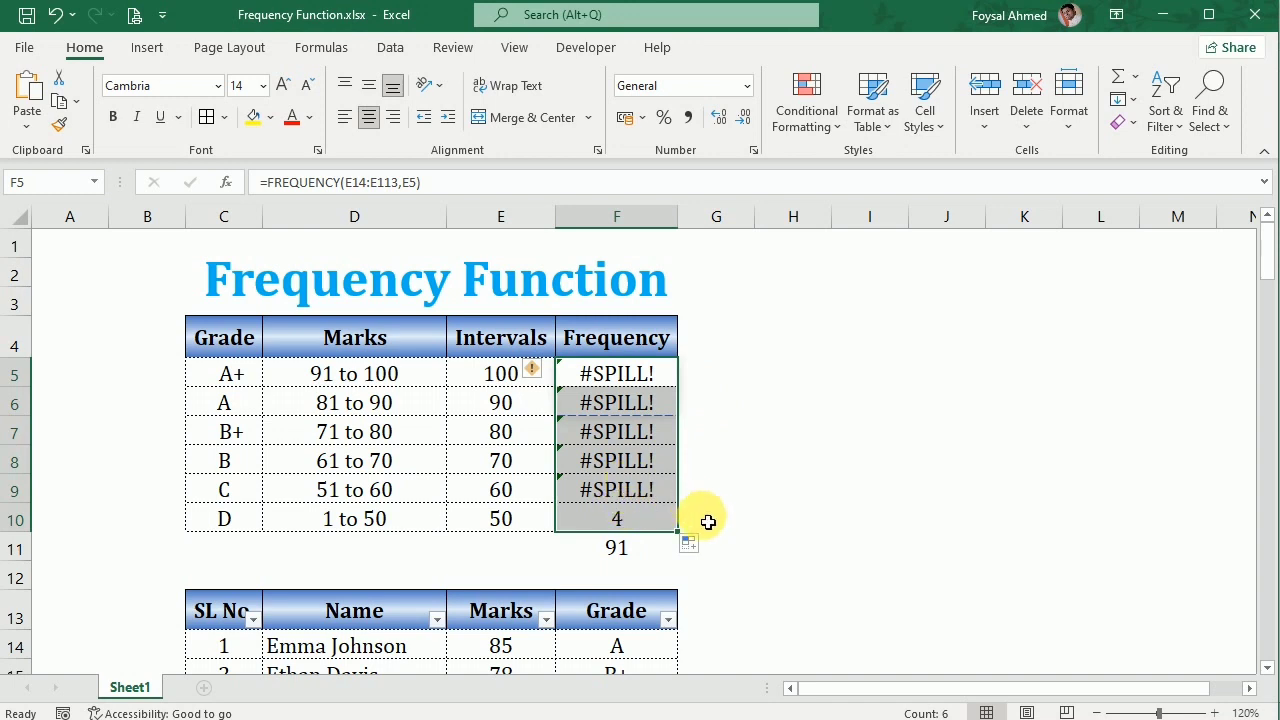
pyautogui.hotkey('ctrl', 'z')
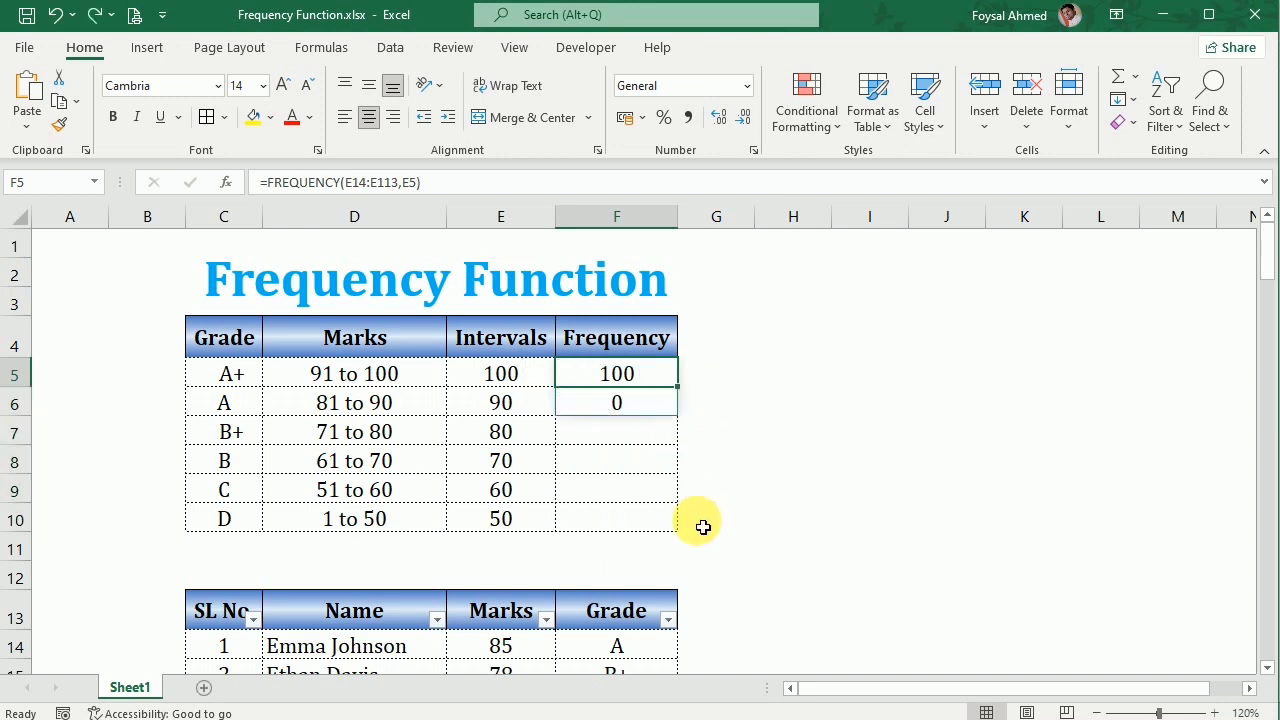
# Step: Undo the F5 formula and start a FREQUENCY formula across F5:F10 with the students' marks E14:E113 as the data array
pyautogui.hotkey('ctrl', 'z')
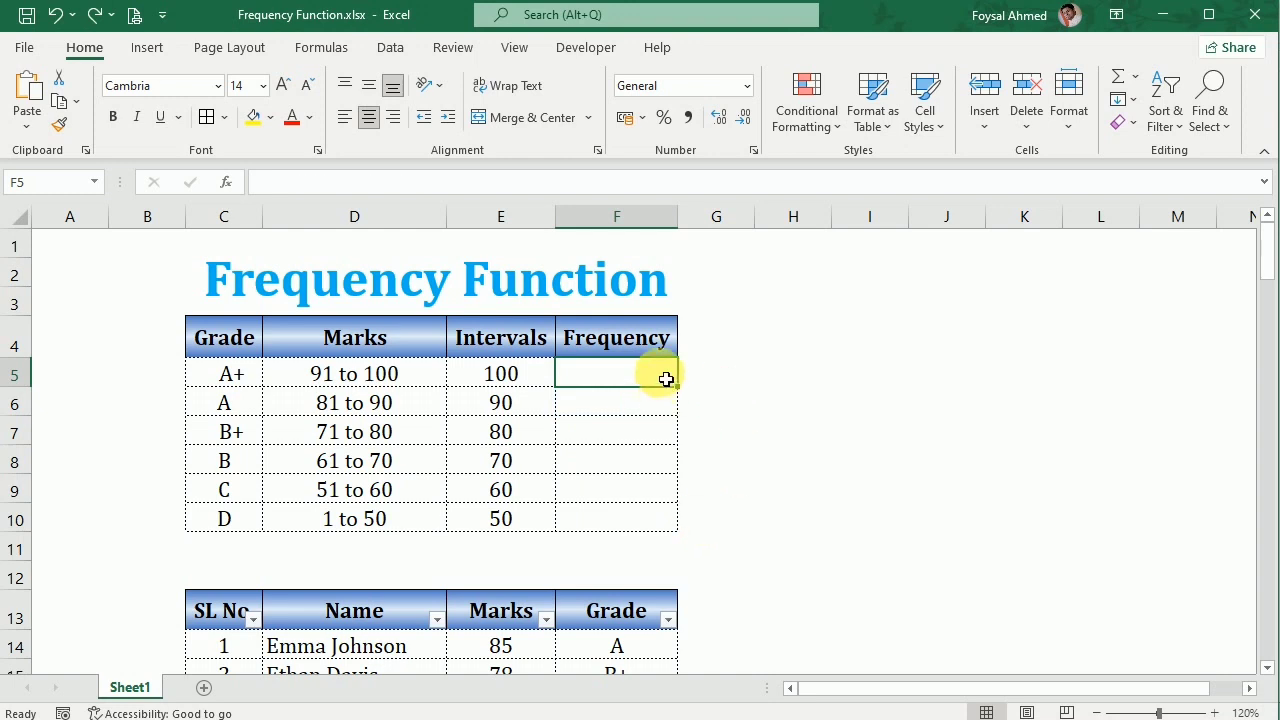
pyautogui.moveTo(660, 375); pyautogui.dragTo(651, 528)
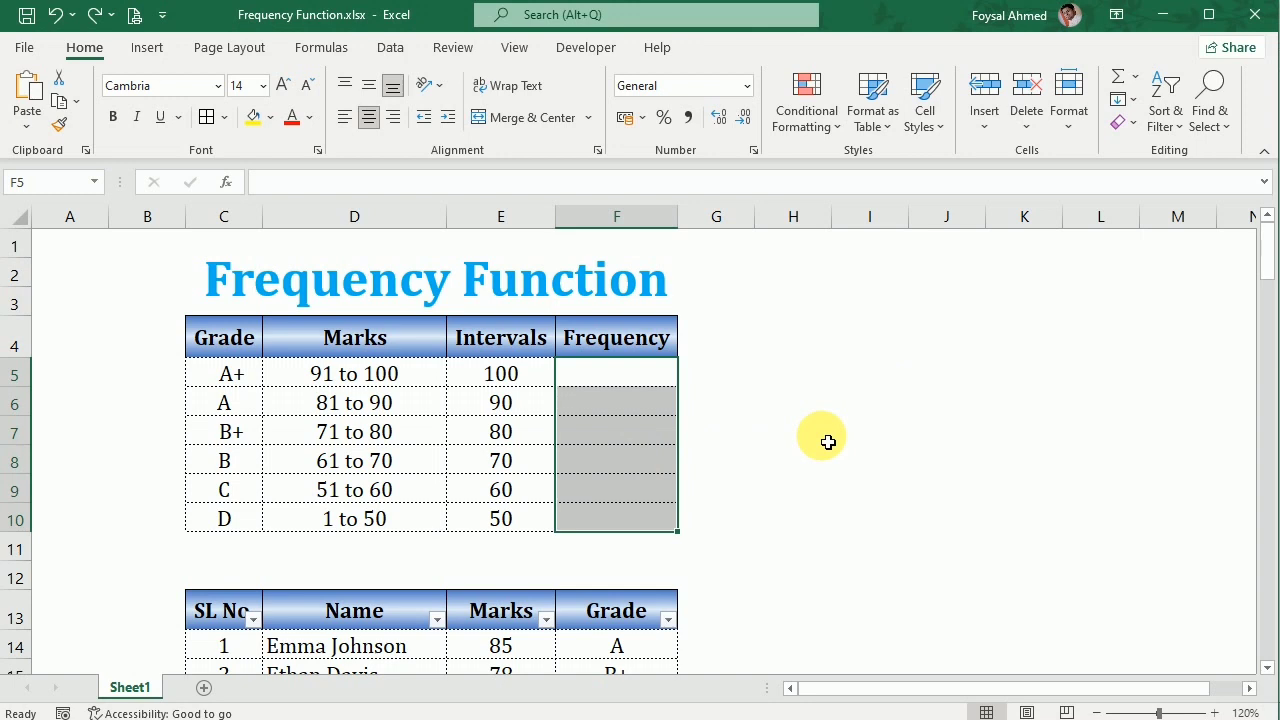
pyautogui.write('=fr')
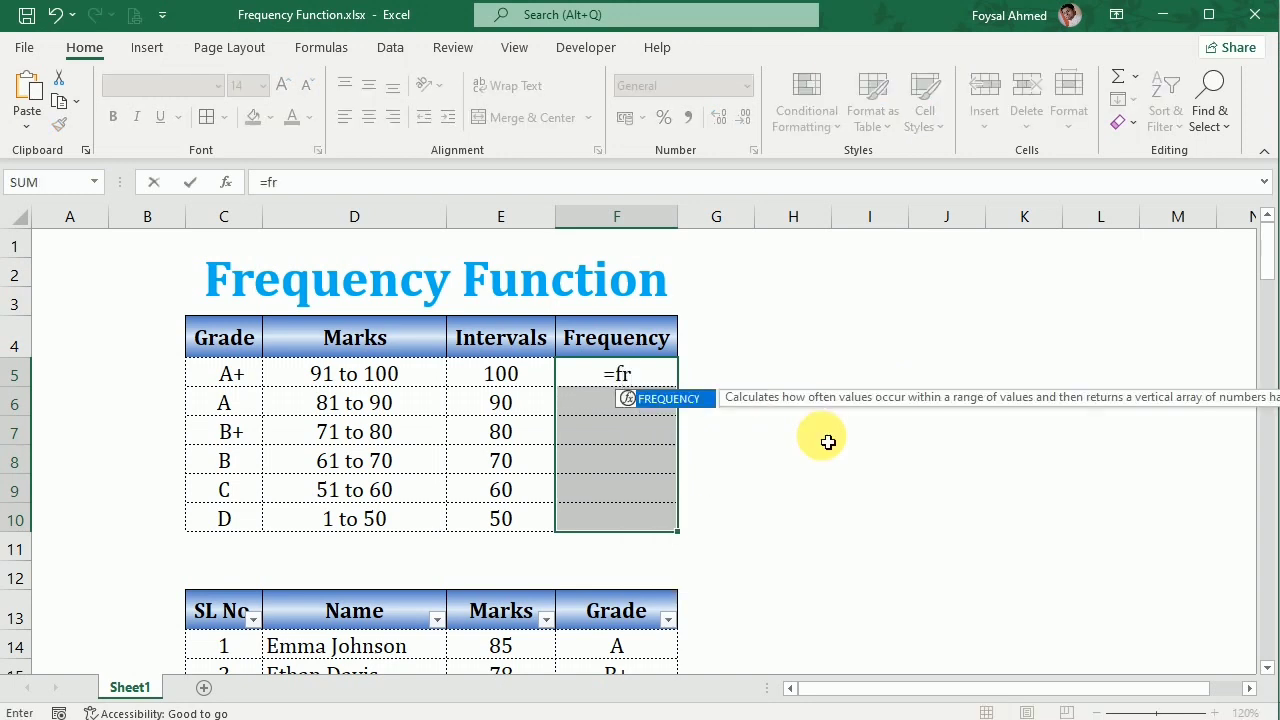
pyautogui.press('Tab')
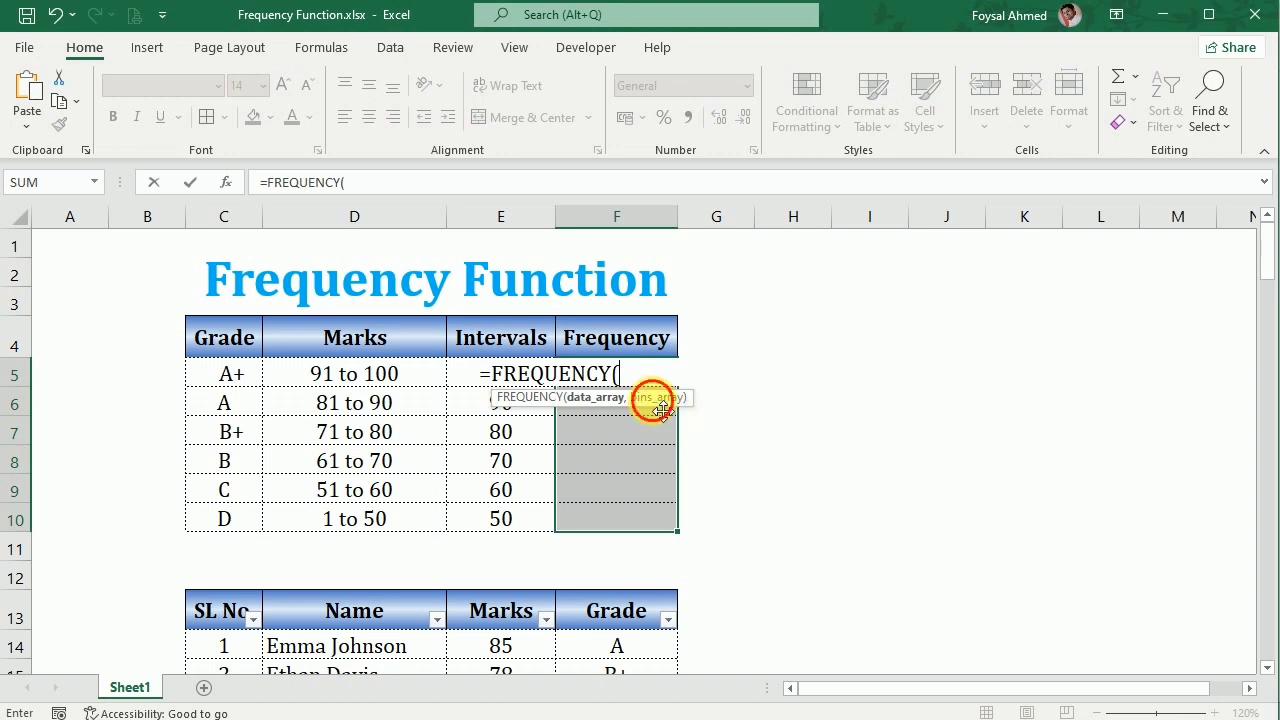
pyautogui.moveTo(651, 400); pyautogui.dragTo(1017, 399)
pyautogui.scroll(-1, 440, 632)
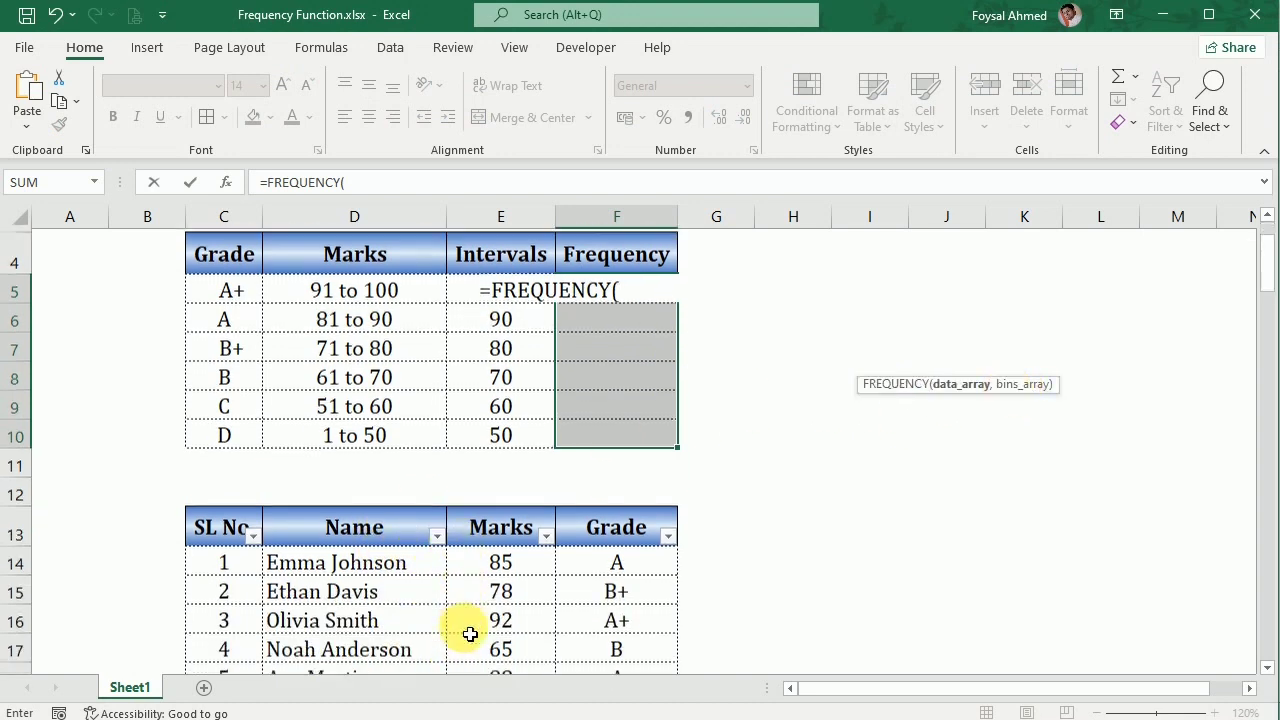
pyautogui.click(500, 558)
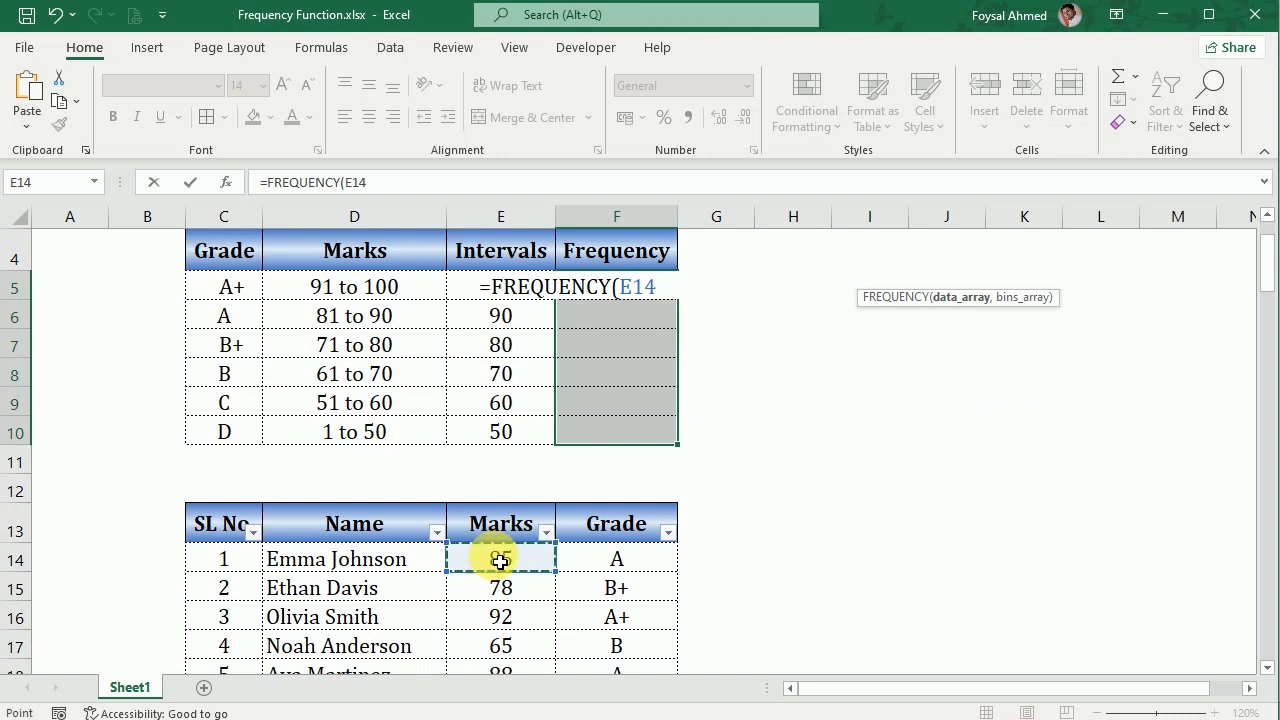
pyautogui.hotkey('ctrl', 'shift', 'Down')
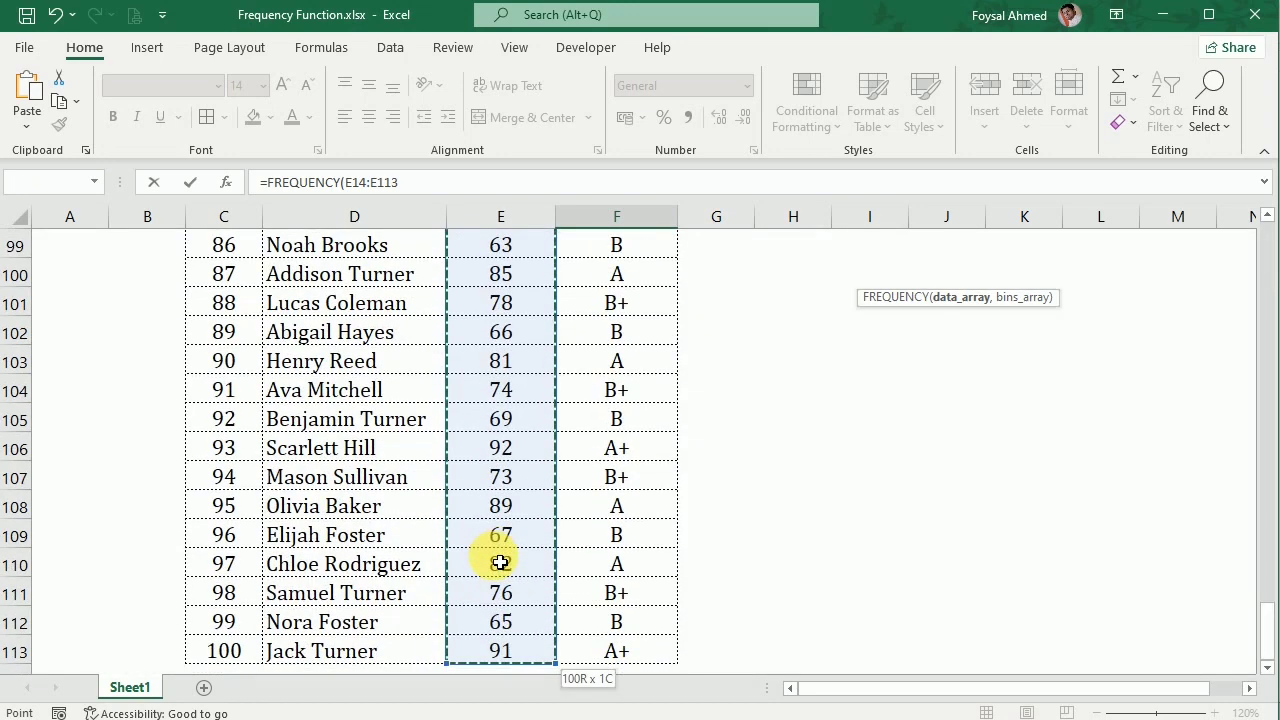
pyautogui.scroll(18, 424, 472)
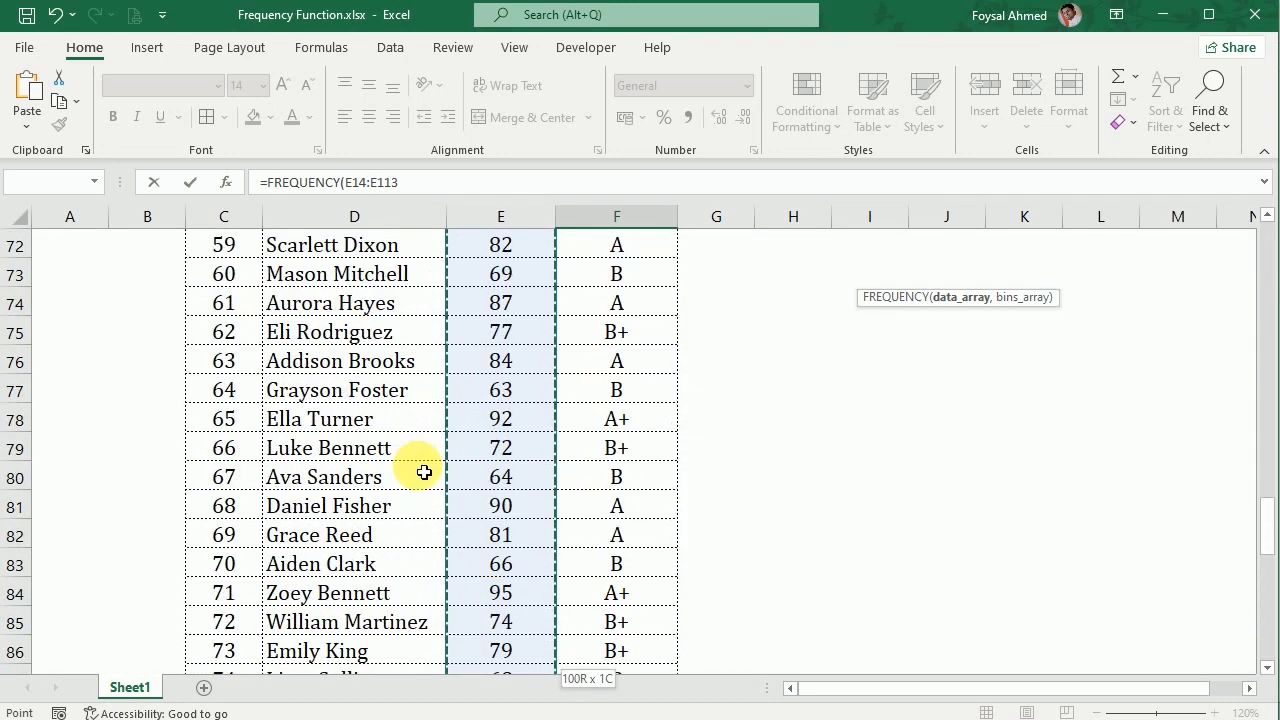
pyautogui.scroll(15, 424, 472)
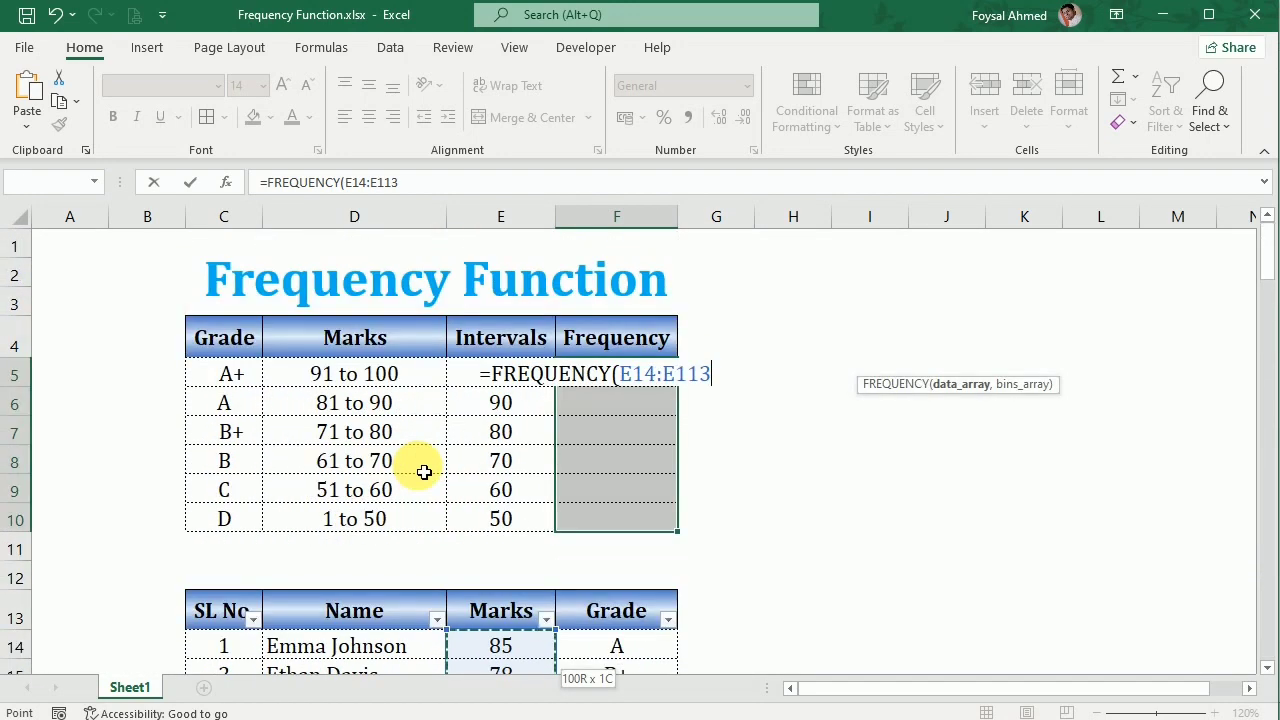
# Step: Add the intervals E5:E10 as the bins array and enter the FREQUENCY formula as an array formula in F5:F10
pyautogui.write(',')
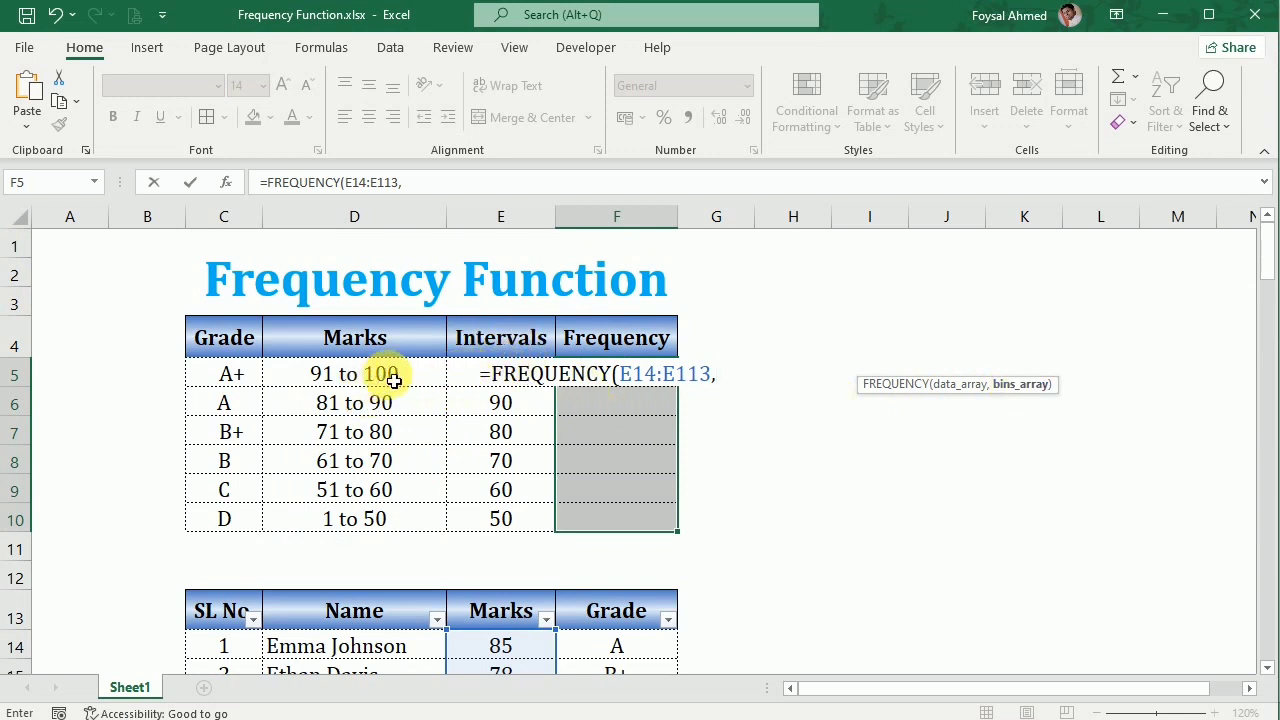
pyautogui.moveTo(471, 371); pyautogui.dragTo(470, 521)
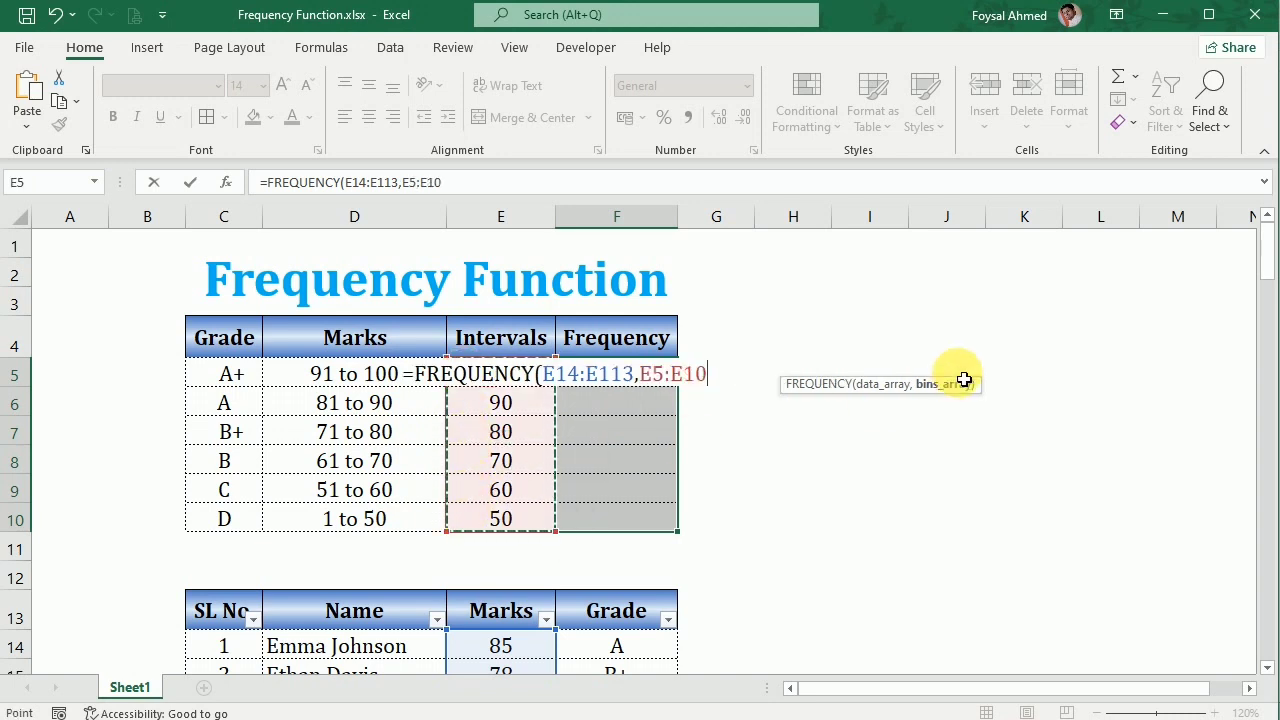
pyautogui.write(')')
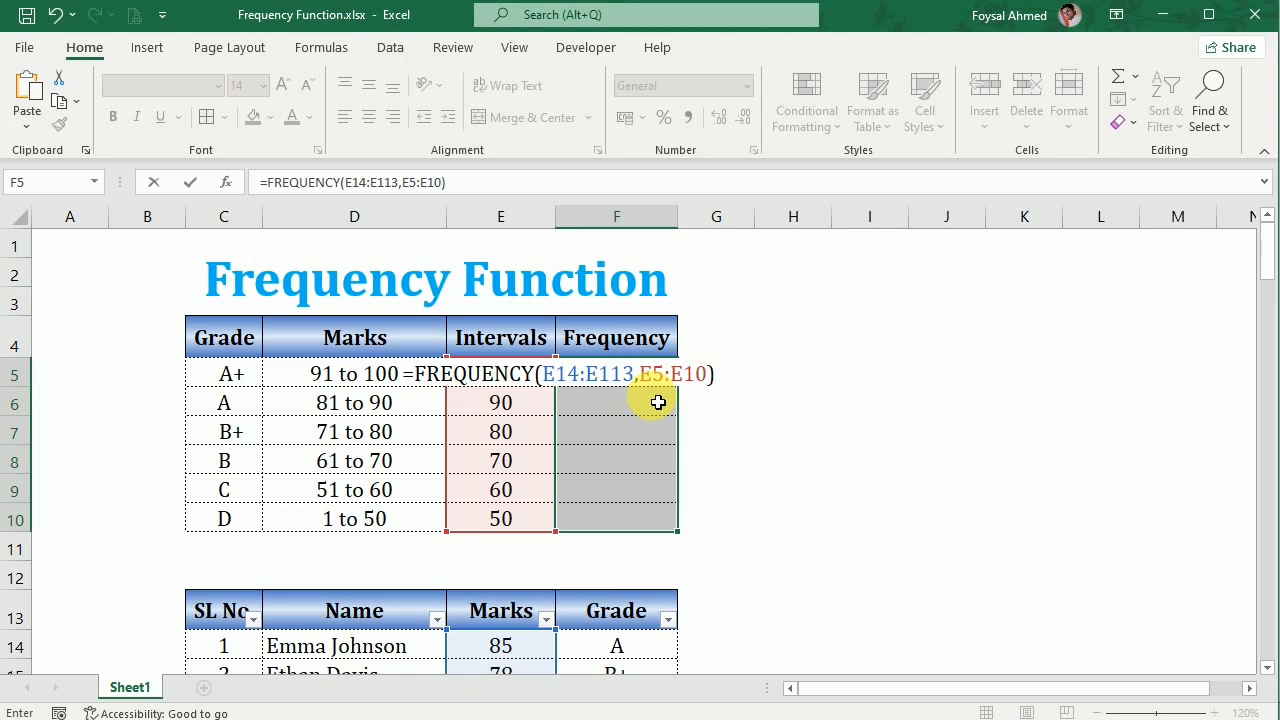
pyautogui.hotkey('ctrl', 'shift', 'Return')
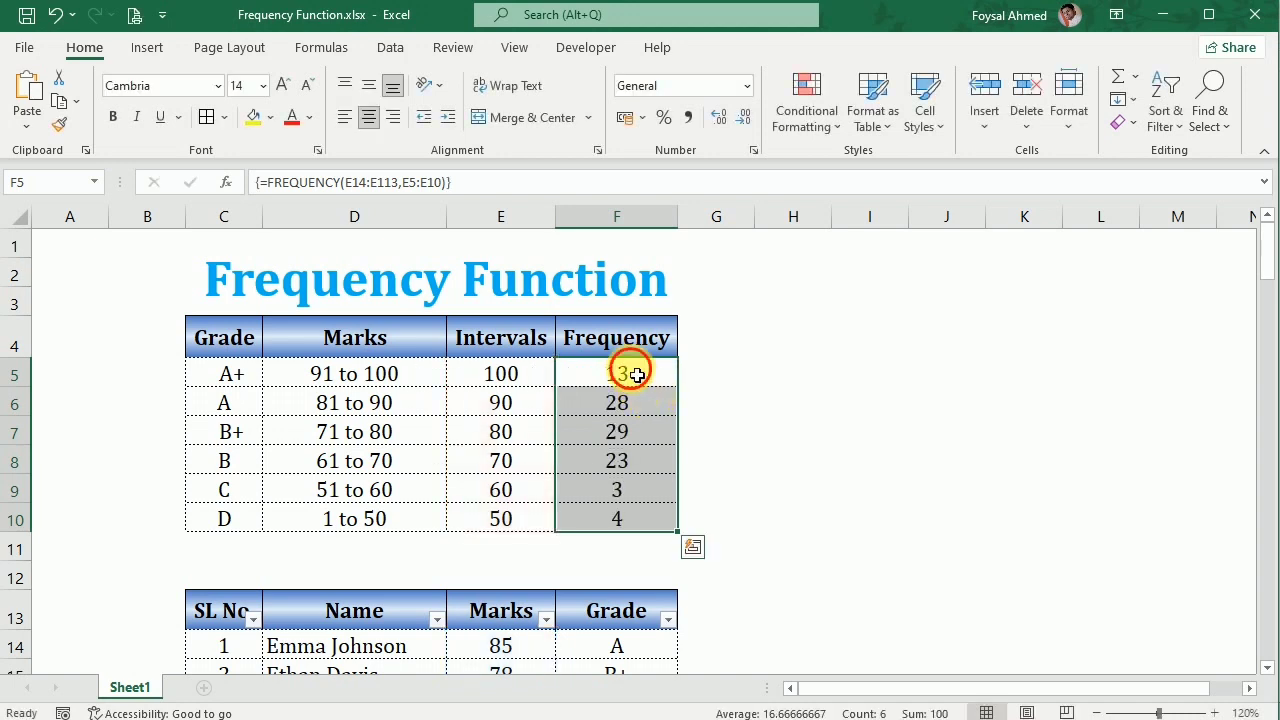
# Step: Check the array formula in the Frequency cells and total F5:F10 in F11 with AutoSum
pyautogui.click(632, 370)
pyautogui.click(645, 412)
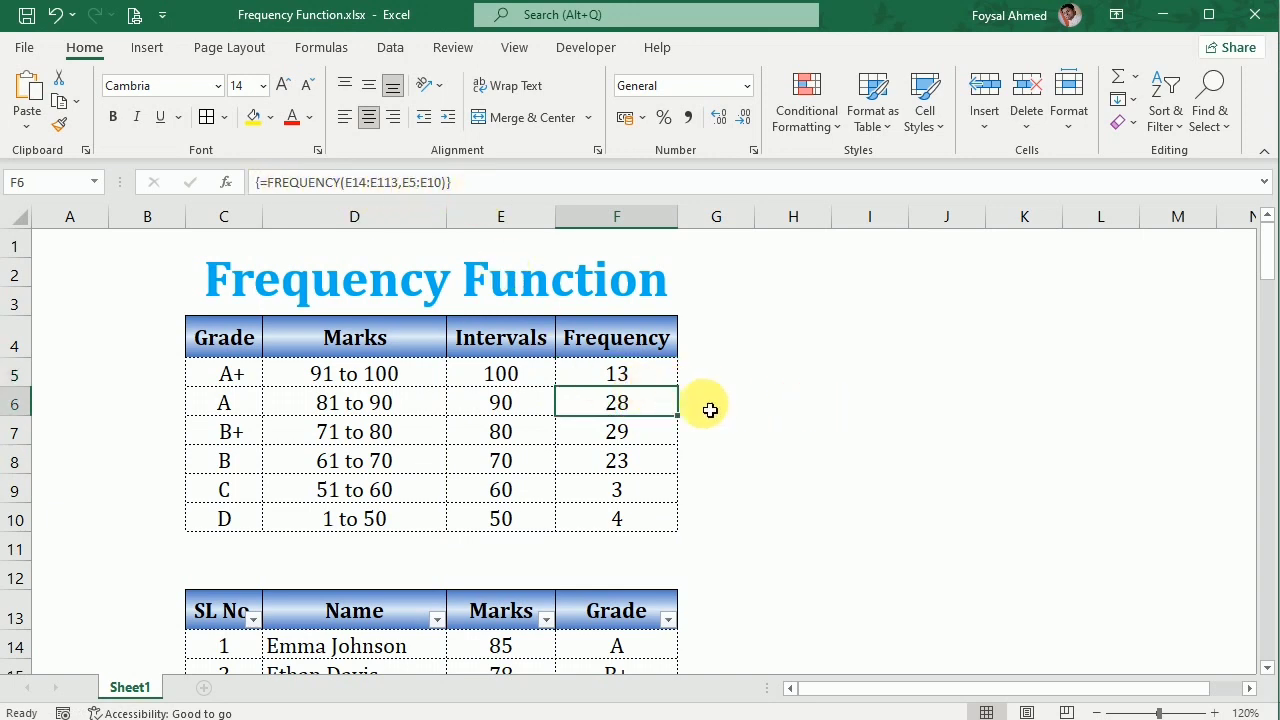
pyautogui.moveTo(653, 378); pyautogui.dragTo(624, 532)
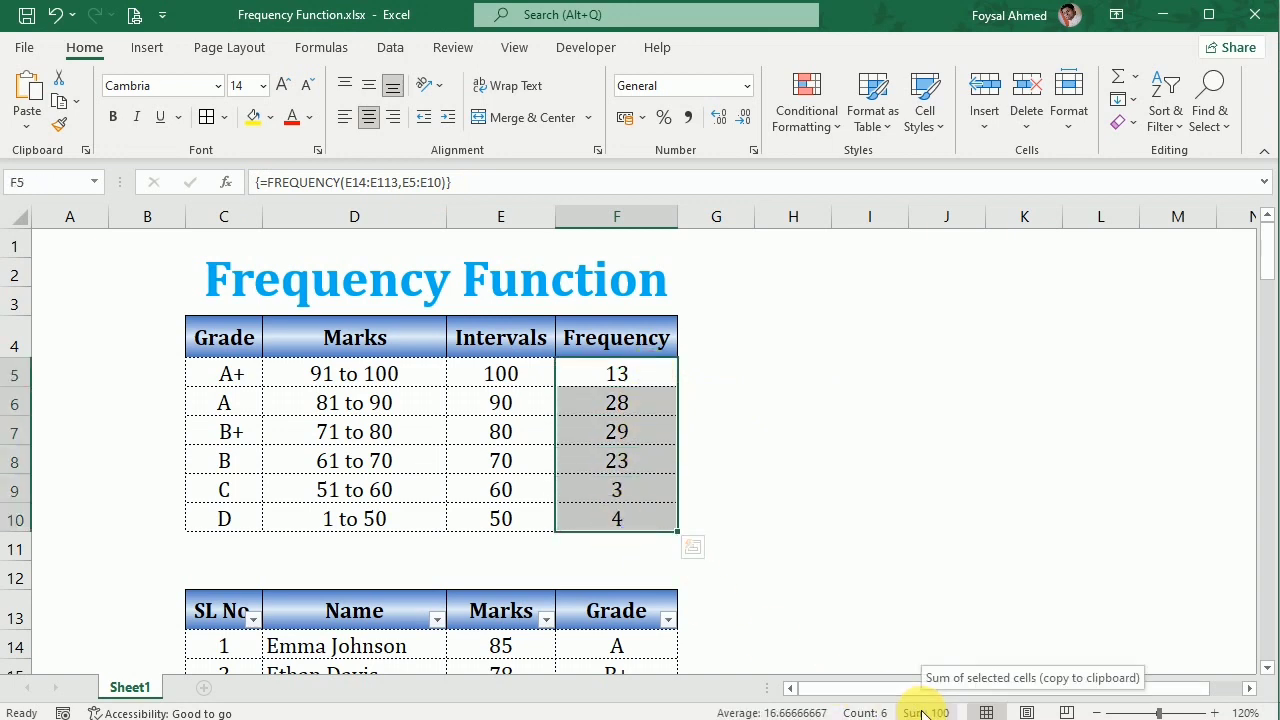
pyautogui.moveTo(634, 372); pyautogui.dragTo(611, 545)
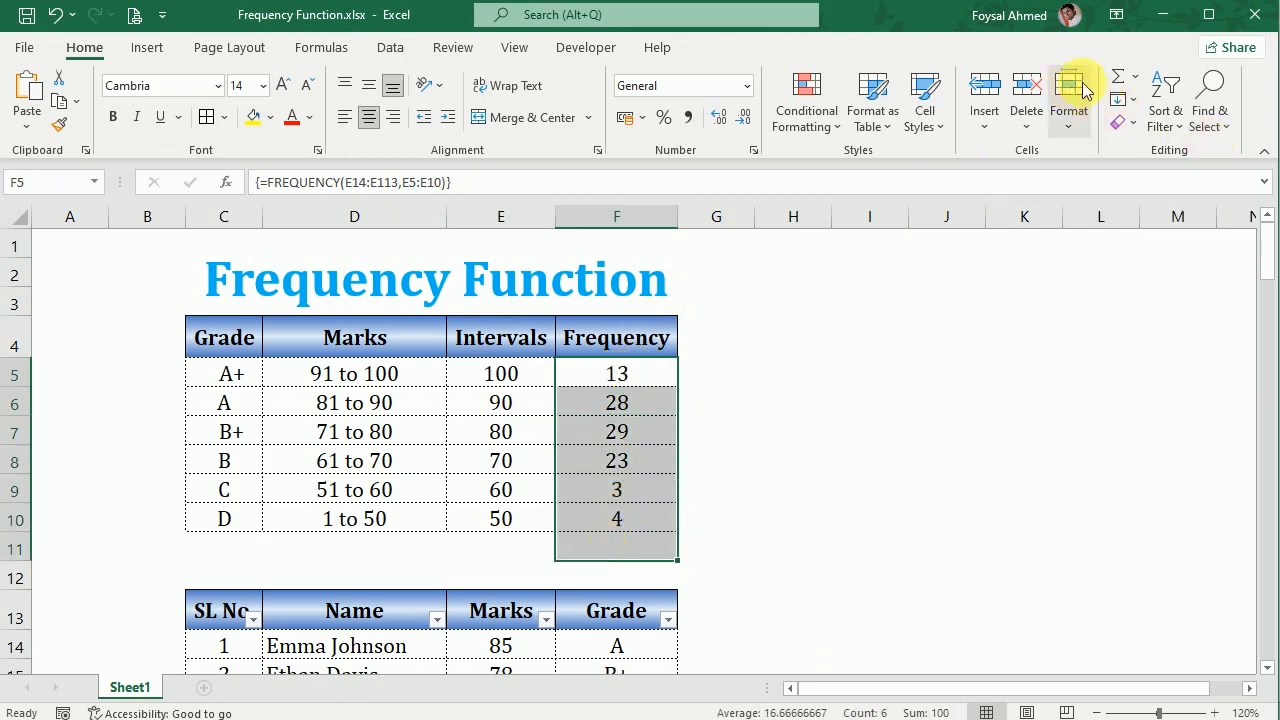
pyautogui.click(790, 512)
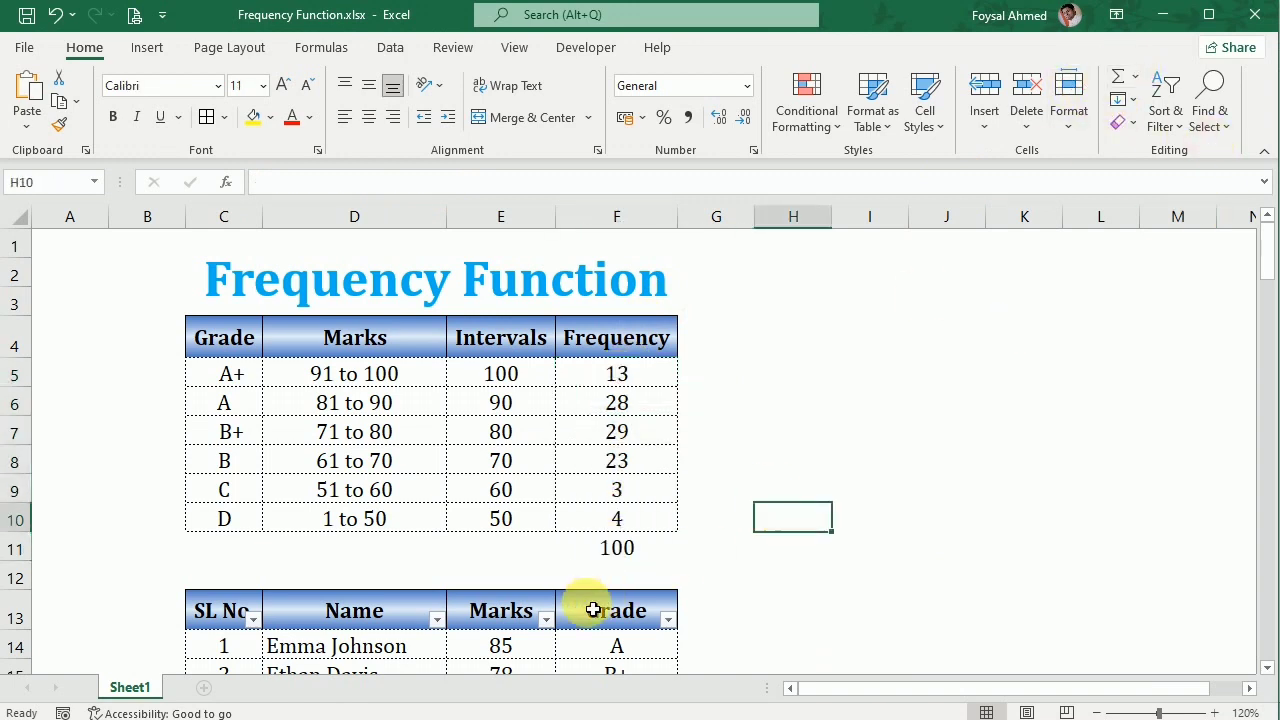
# Step: Filter the student list to show only grade D and compare it with the D frequency in F10
pyautogui.scroll(-1, 642, 495)
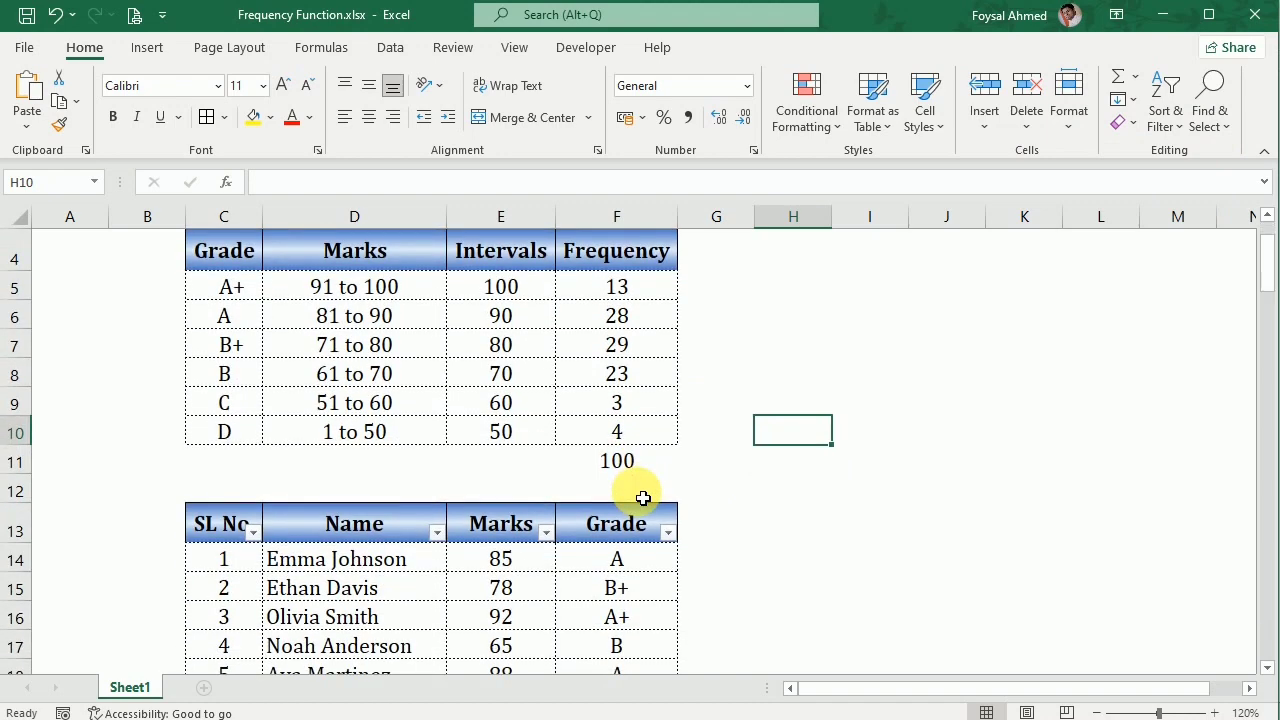
pyautogui.scroll(1, 642, 497)
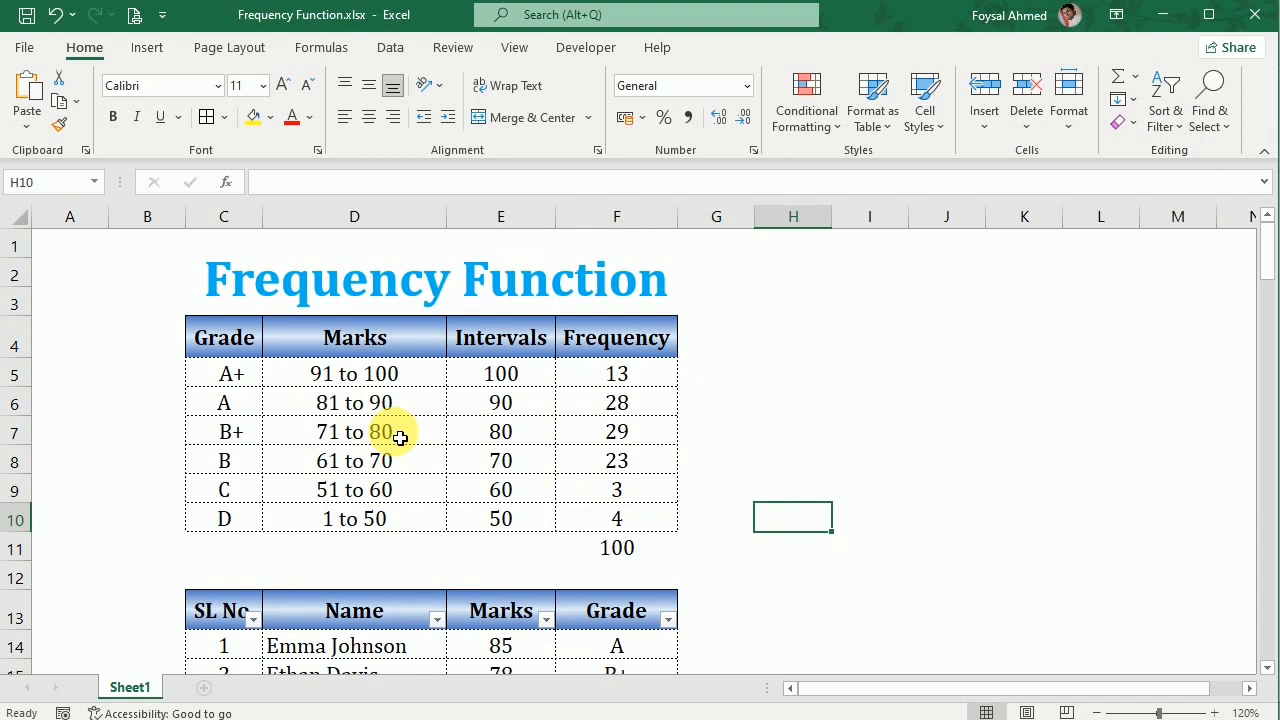
pyautogui.scroll(-1, 401, 437)
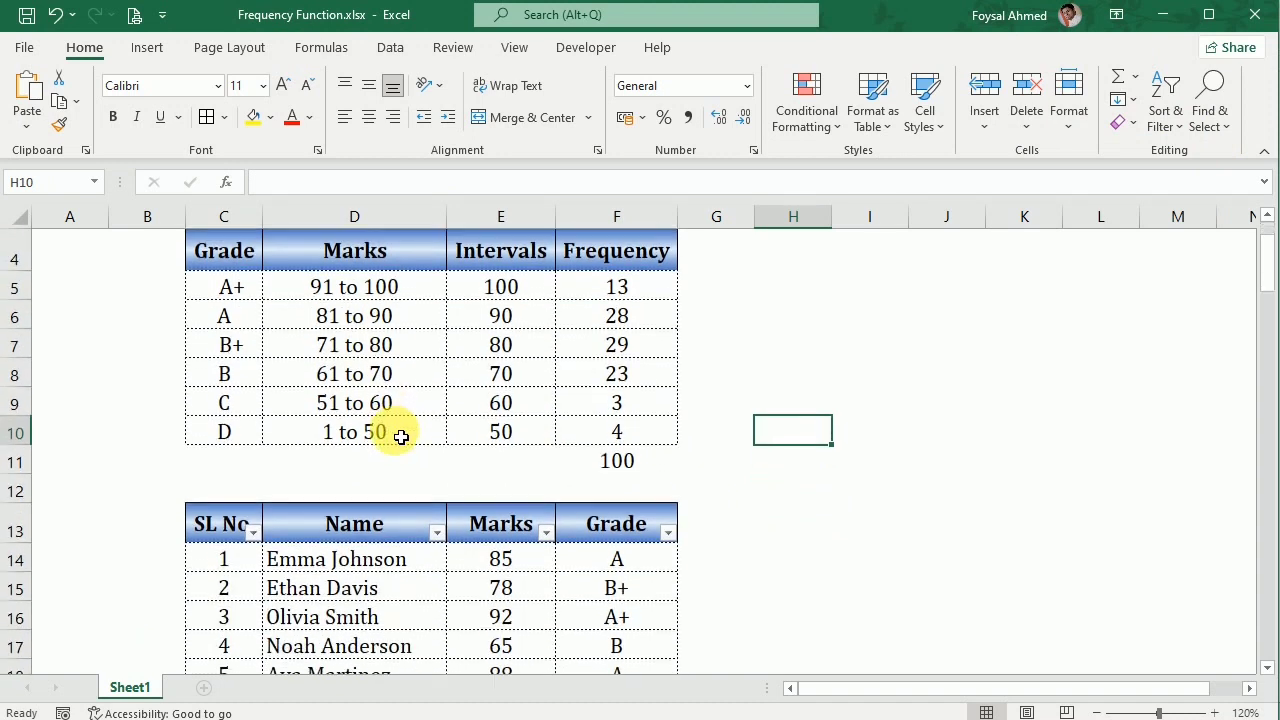
pyautogui.click(668, 532)
pyautogui.click(470, 312)
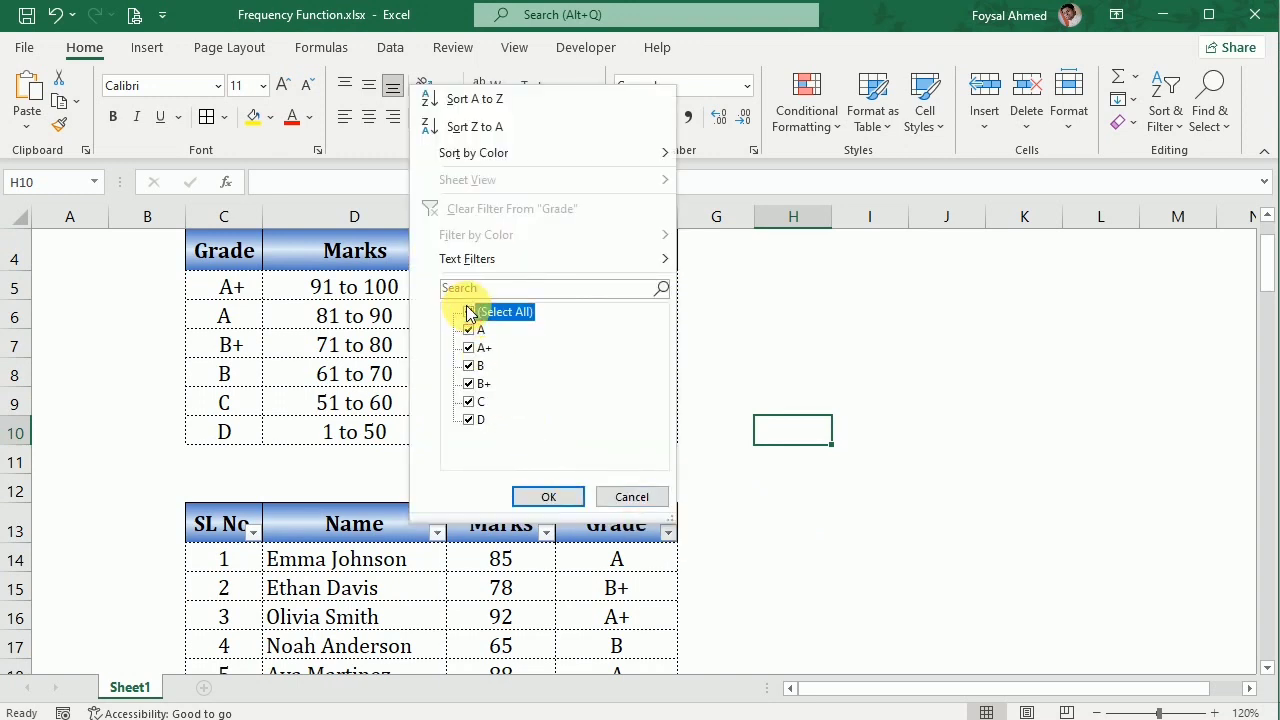
pyautogui.click(476, 421)
pyautogui.click(548, 496)
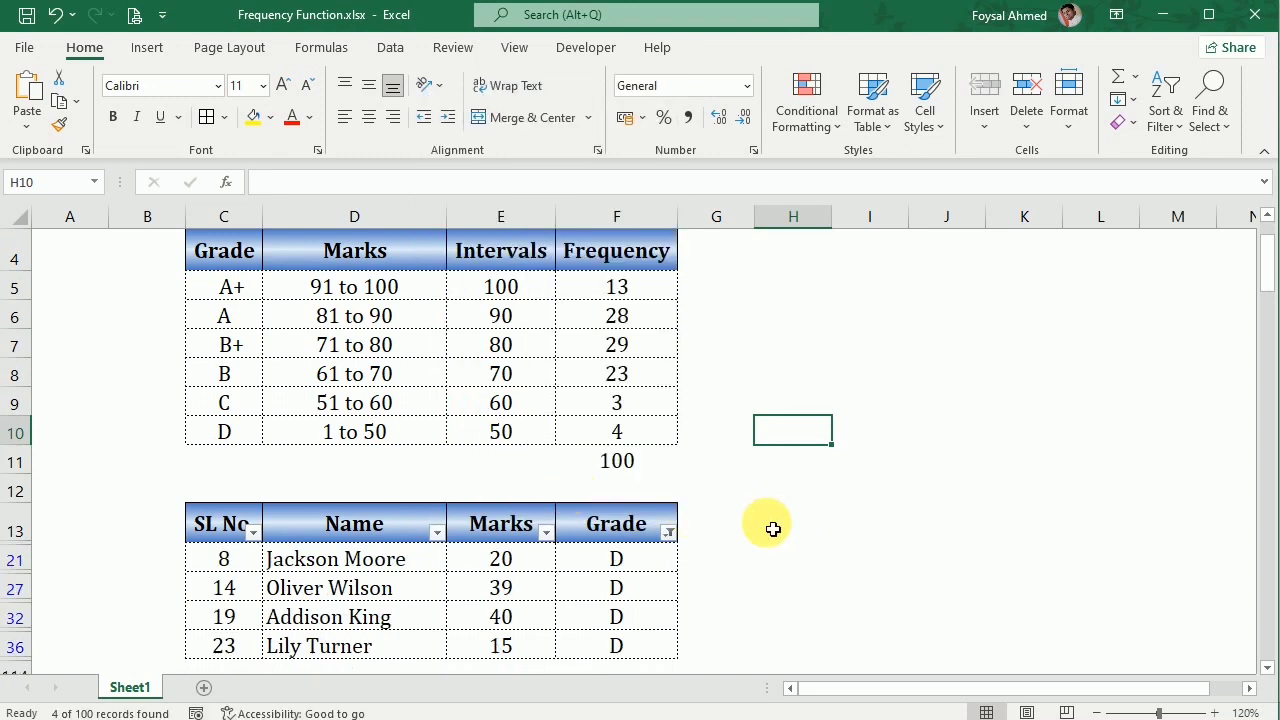
pyautogui.scroll(-1, 770, 525)
pyautogui.click(621, 333)
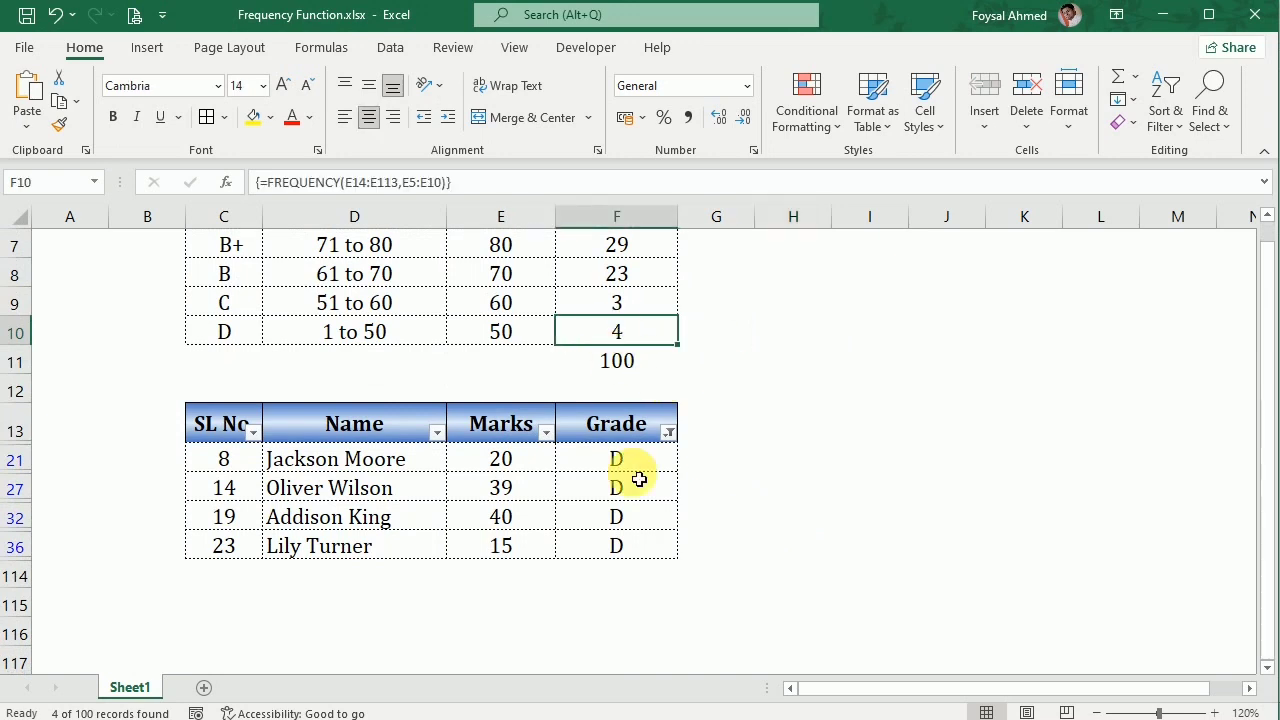
# Step: Switch the Grade filter from D to C and compare the listed students with the C frequency
pyautogui.click(670, 437)
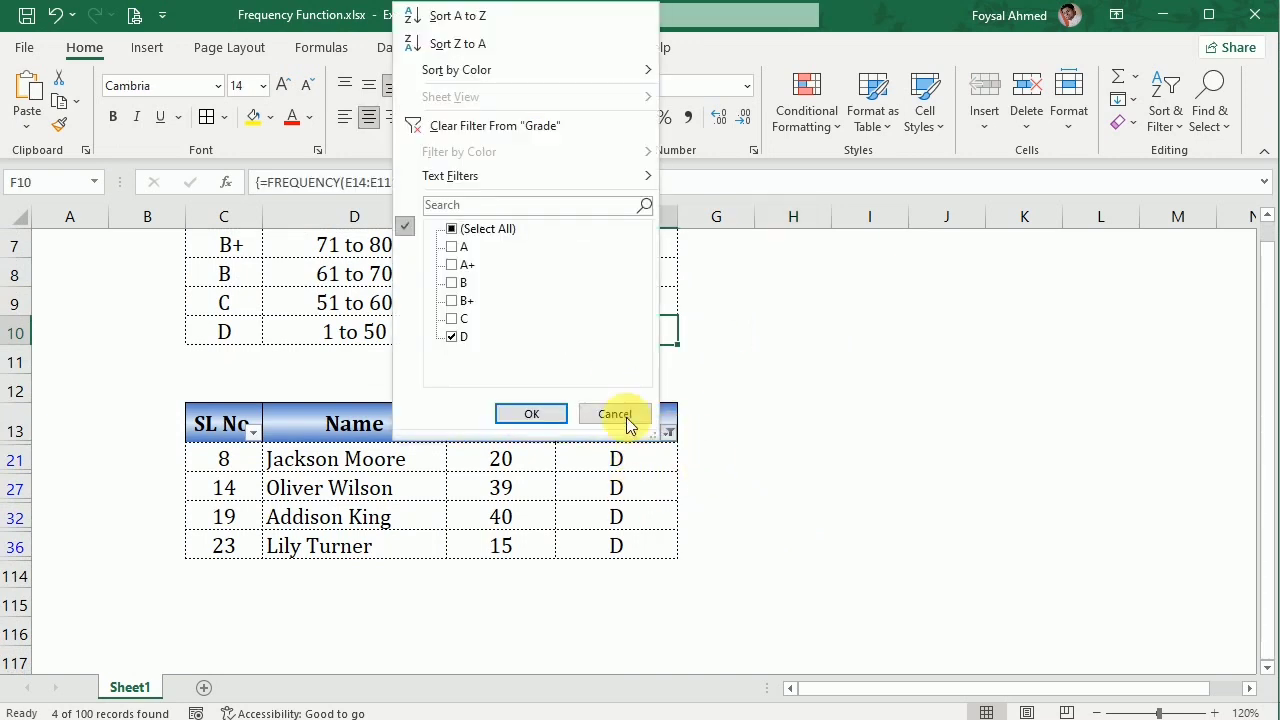
pyautogui.click(452, 318)
pyautogui.click(452, 336)
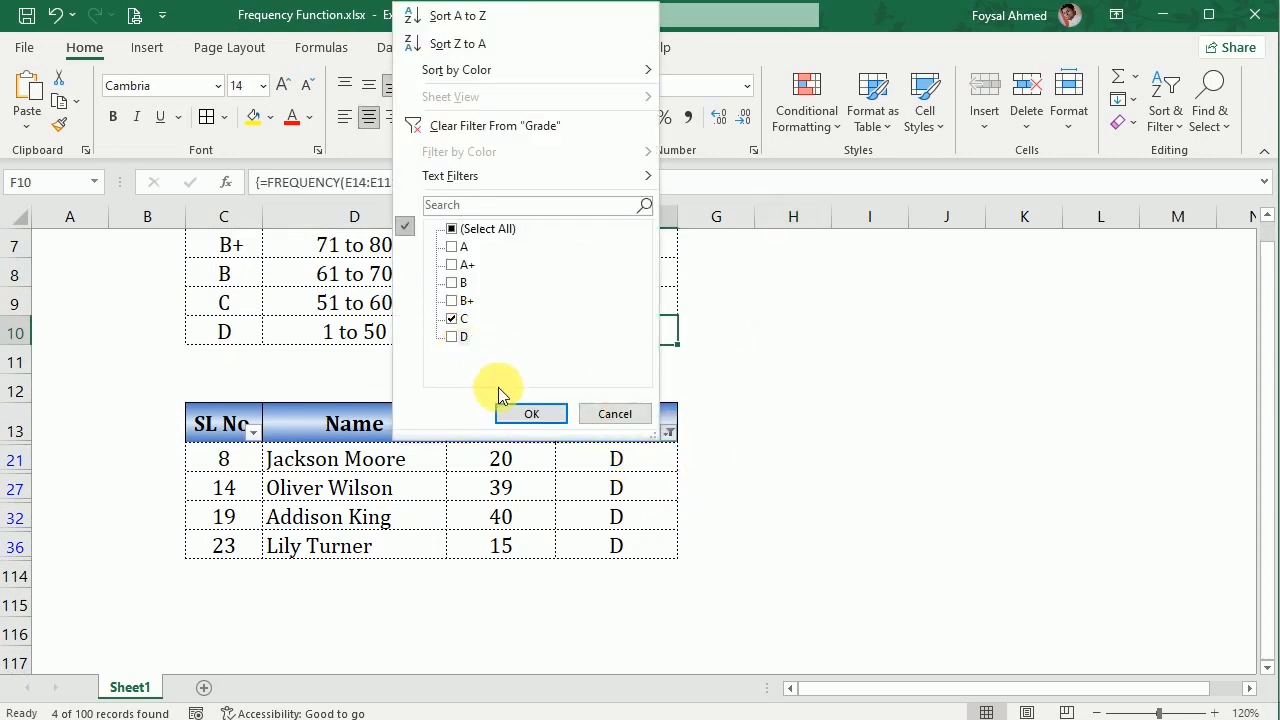
pyautogui.click(528, 414)
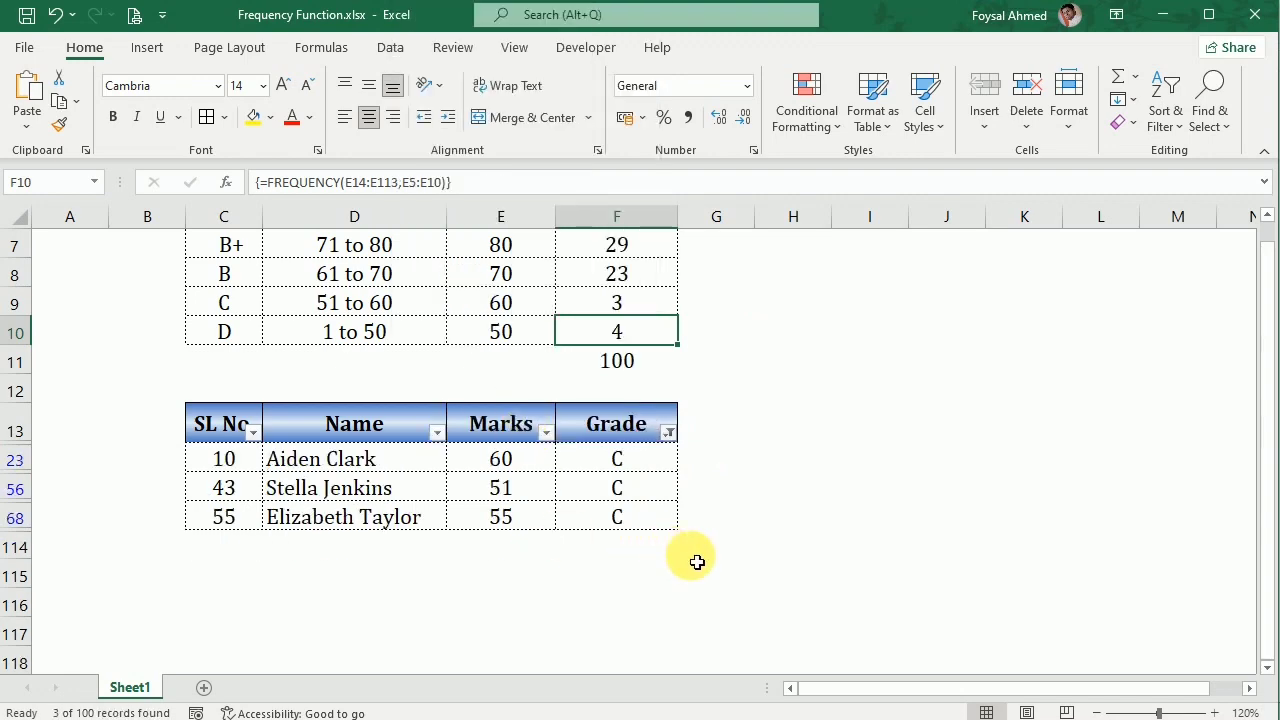
pyautogui.scroll(2, 697, 562)
pyautogui.scroll(-1, 694, 560)
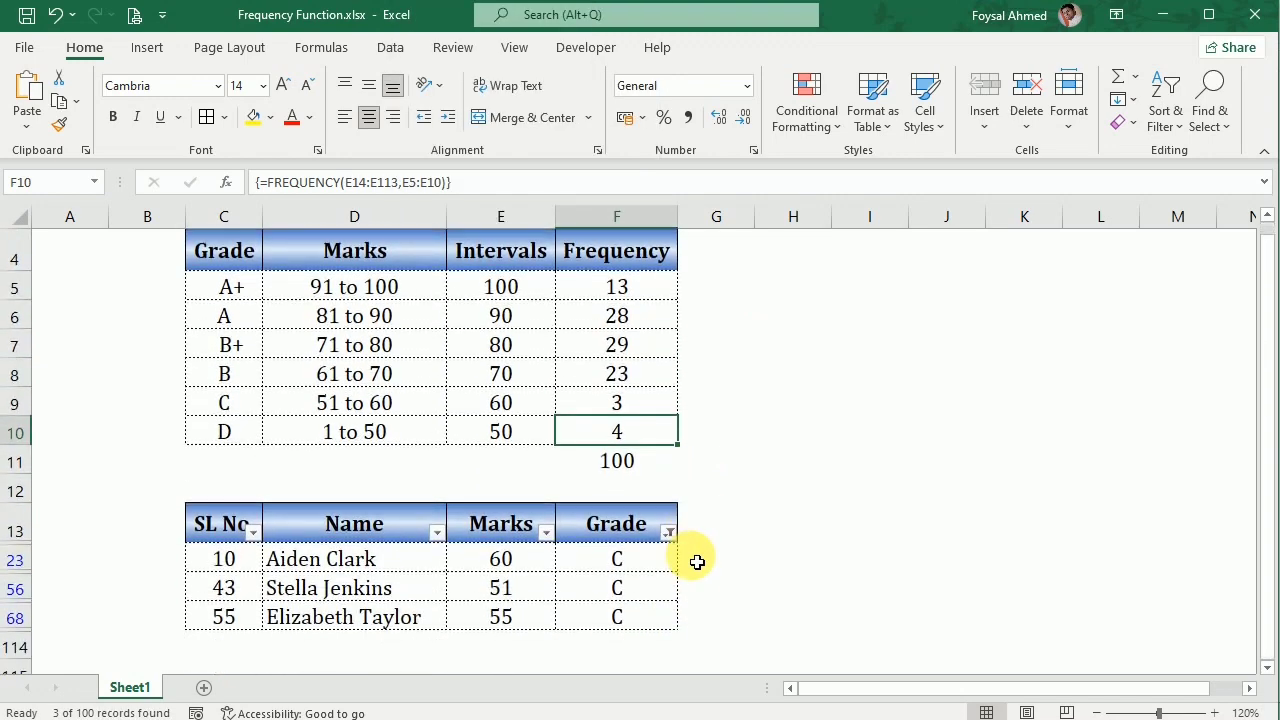
# Step: Change the Grade filter so the student list shows only grade A+
pyautogui.click(678, 537)
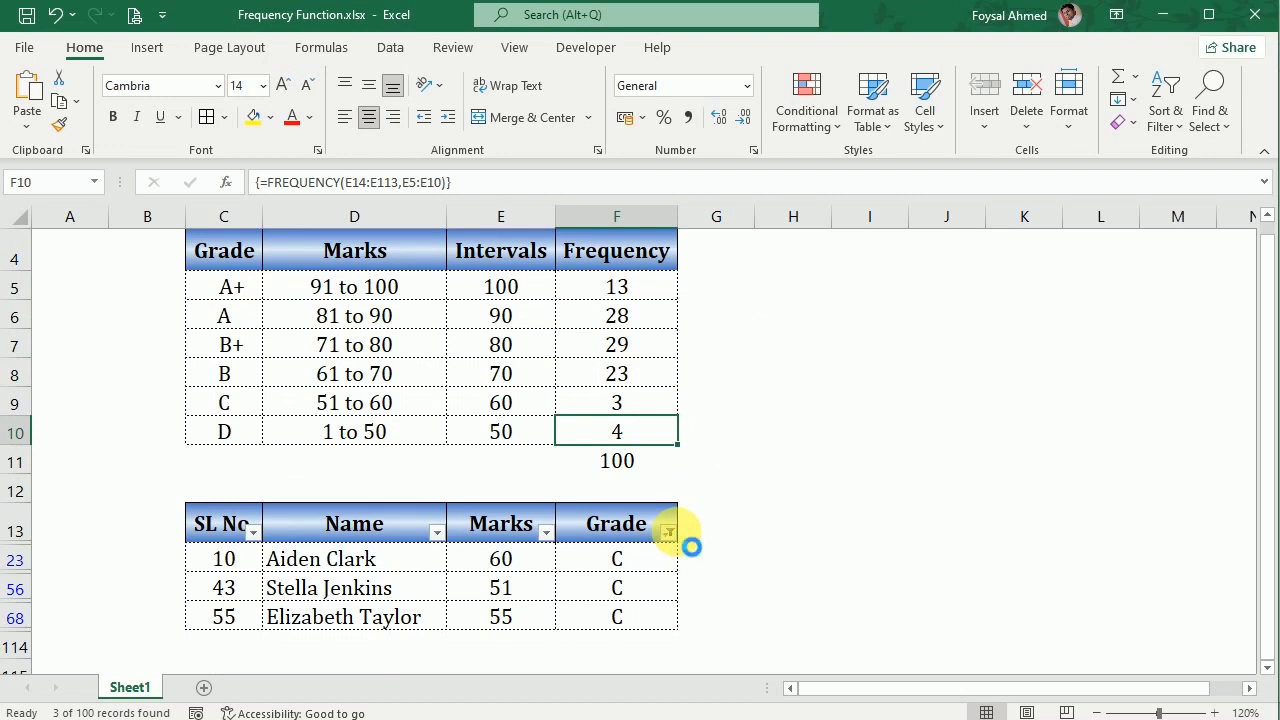
pyautogui.click(469, 403)
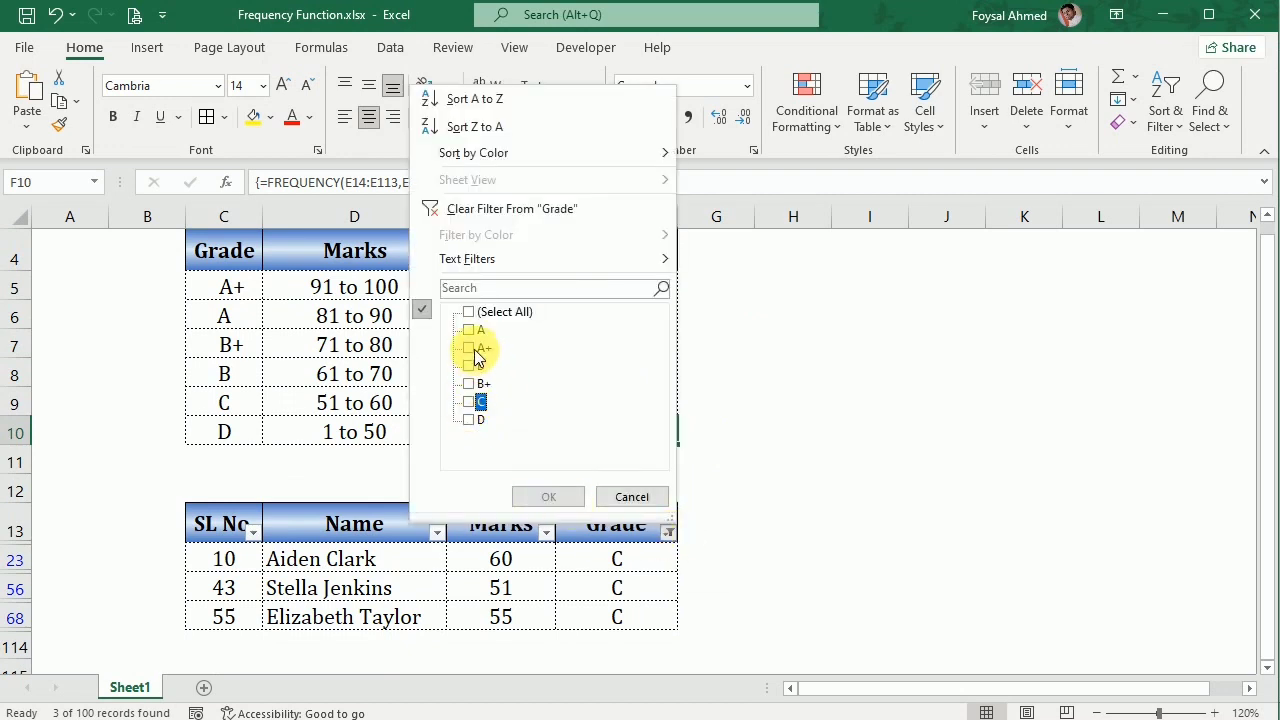
pyautogui.click(469, 348)
pyautogui.click(556, 497)
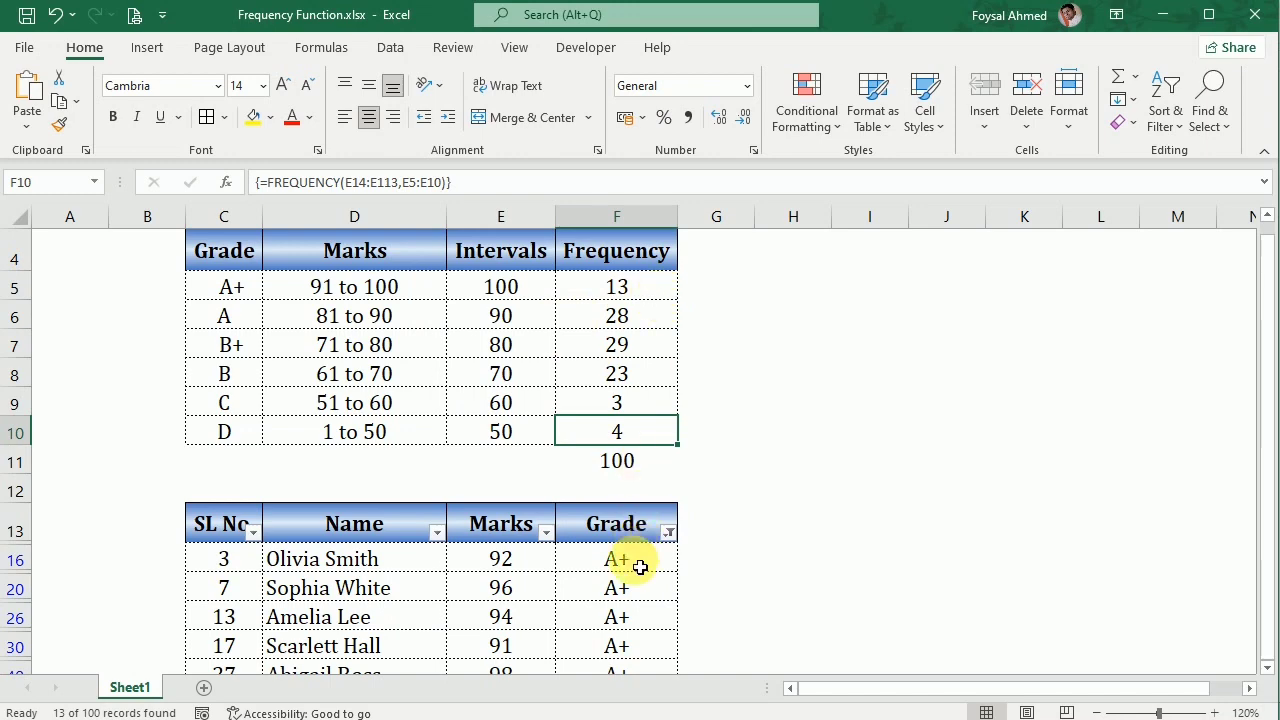
# Step: Select all the filtered A+ grade cells to count them, and compare the count with the A+ frequency in F5
pyautogui.moveTo(640, 563)
pyautogui.mouseDown()
pyautogui.moveTo(636, 712)
pyautogui.moveTo(624, 580)
pyautogui.mouseUp()
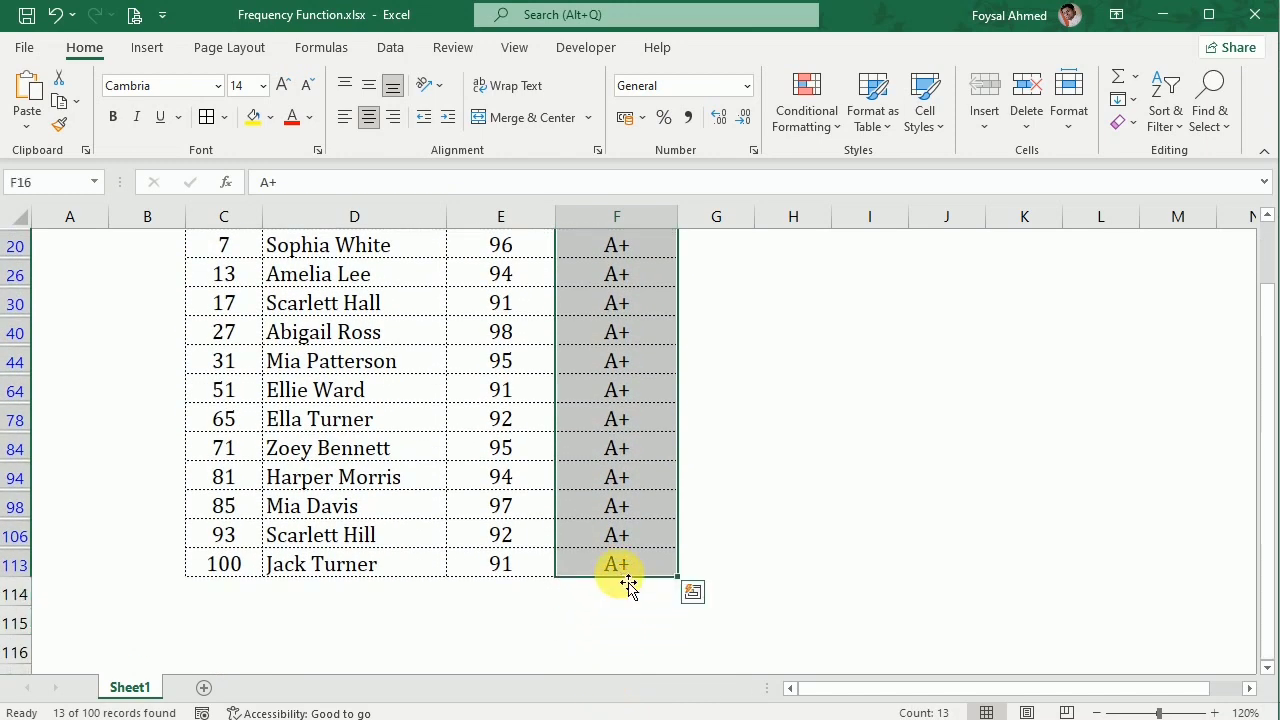
pyautogui.scroll(4, 787, 589)
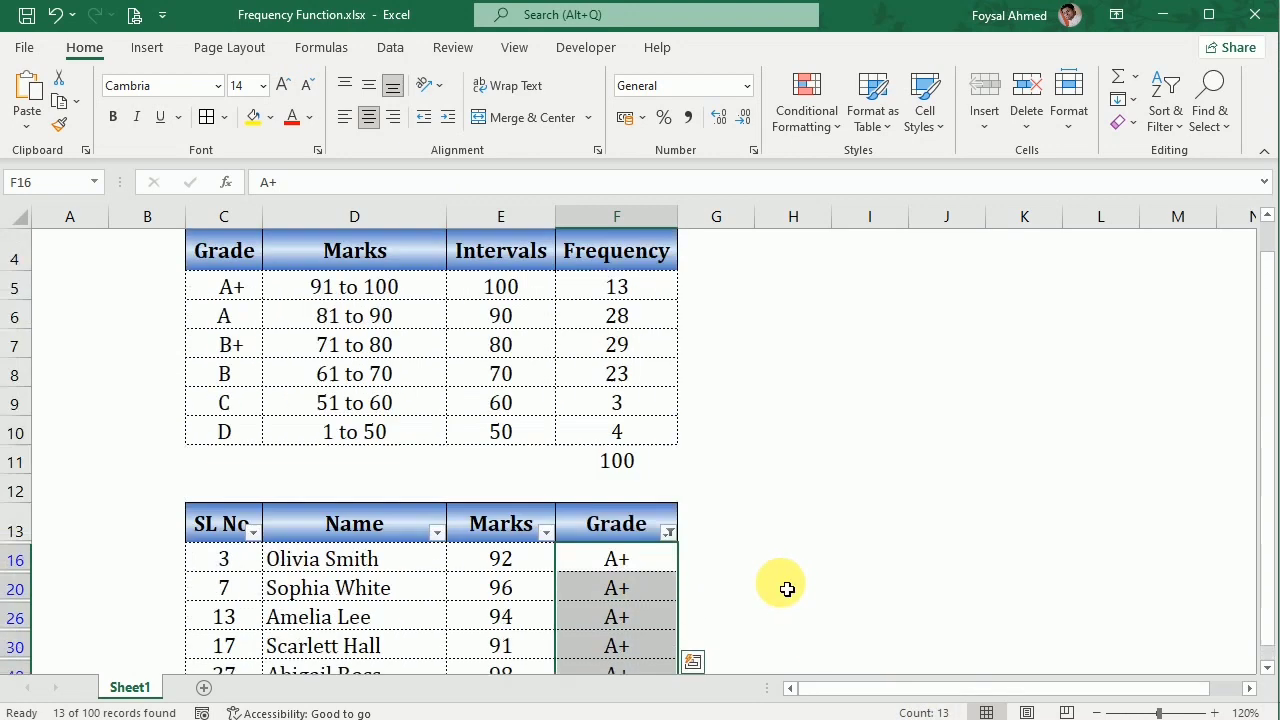
pyautogui.scroll(1, 787, 589)
pyautogui.scroll(-1, 787, 589)
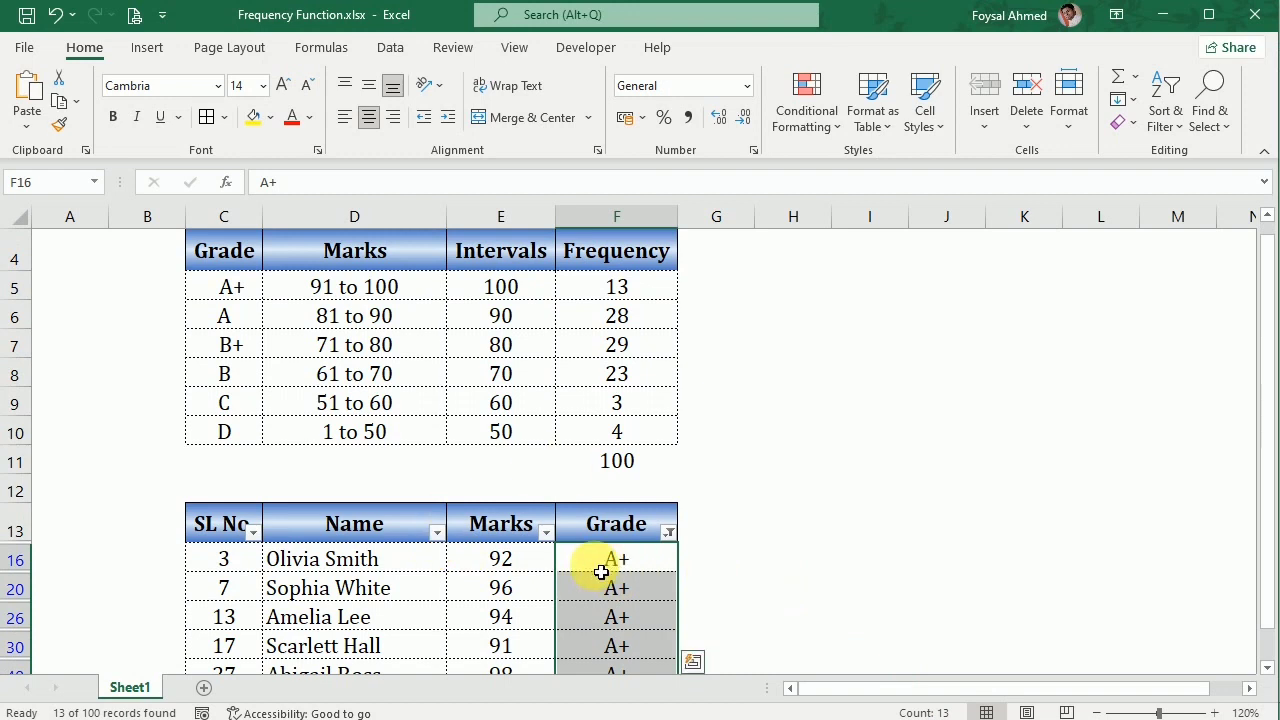
pyautogui.scroll(1, 601, 571)
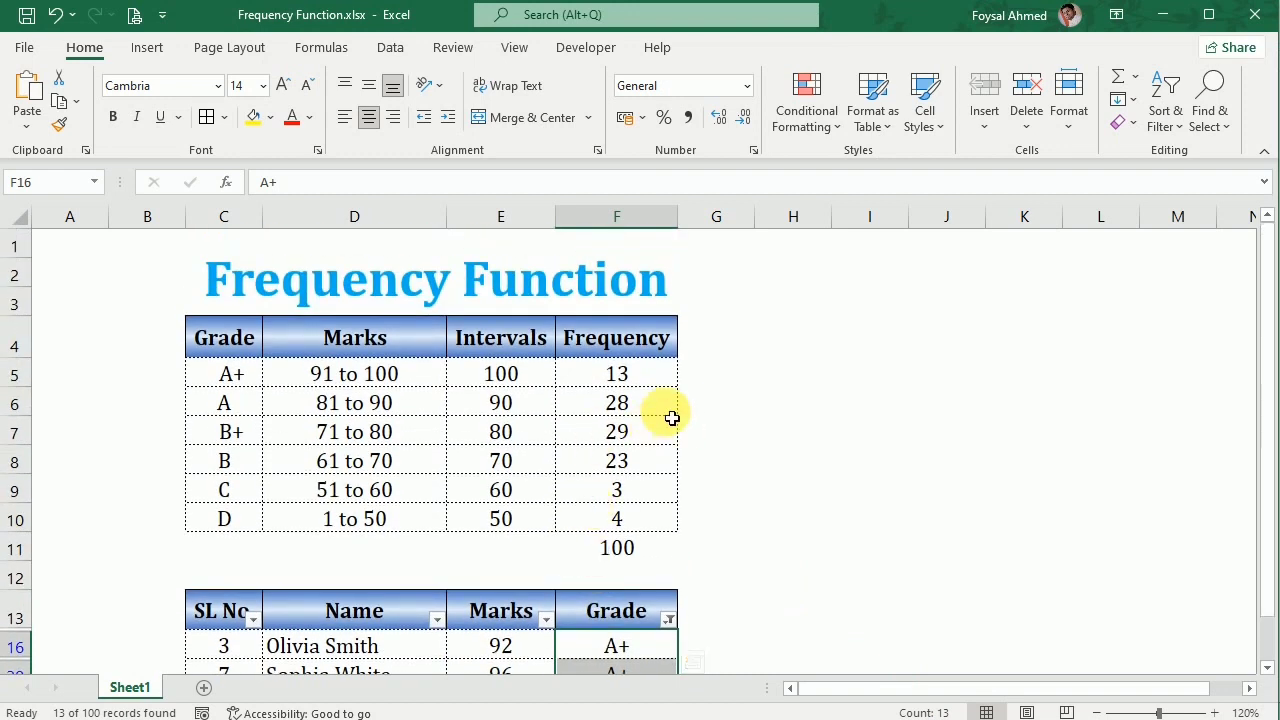
pyautogui.click(657, 379)
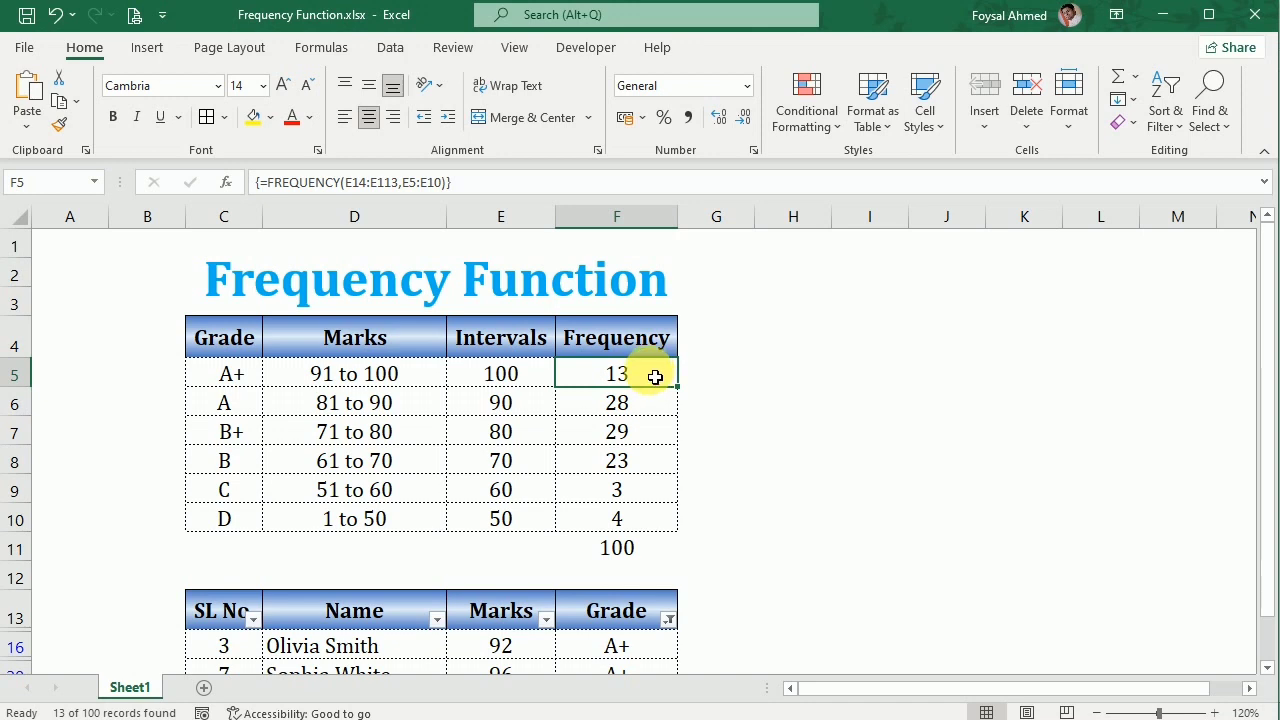
# Step: Try to delete the A+ frequency in F5 alone, and clear the whole array F5:F10 and undo that deletion
pyautogui.press('Delete')
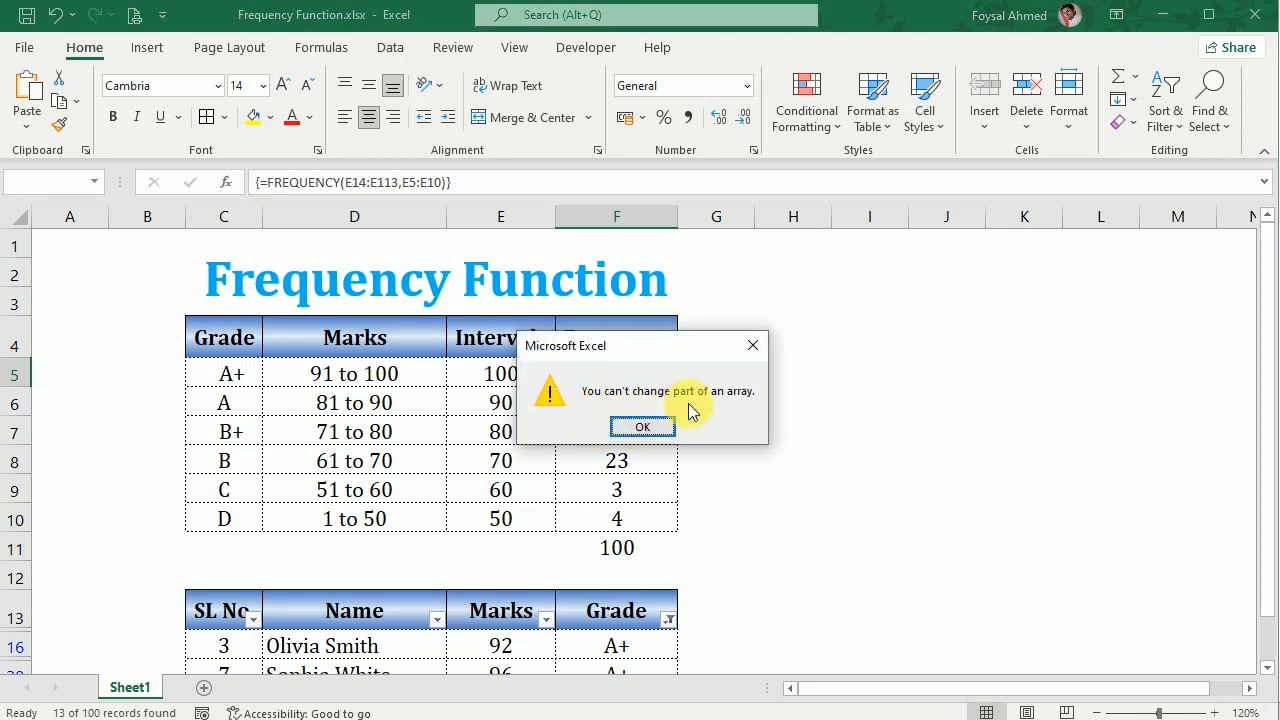
pyautogui.click(753, 346)
pyautogui.moveTo(637, 377); pyautogui.dragTo(621, 528)
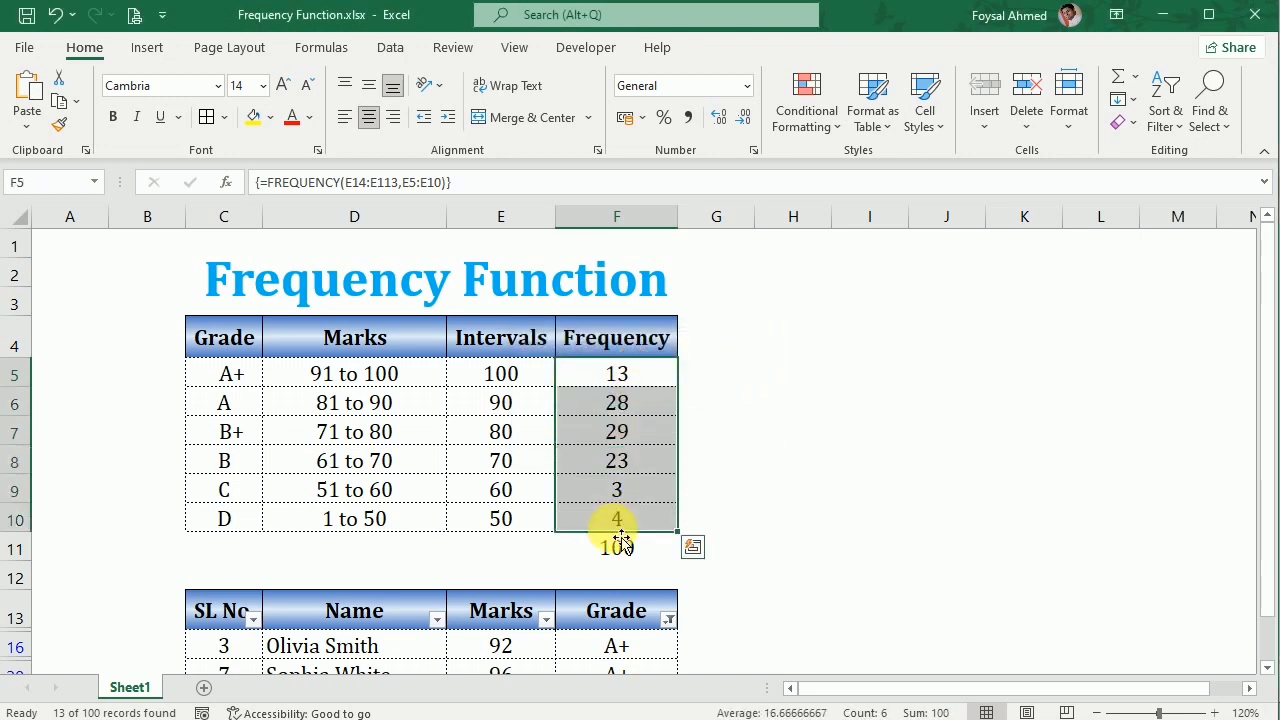
pyautogui.press('Delete')
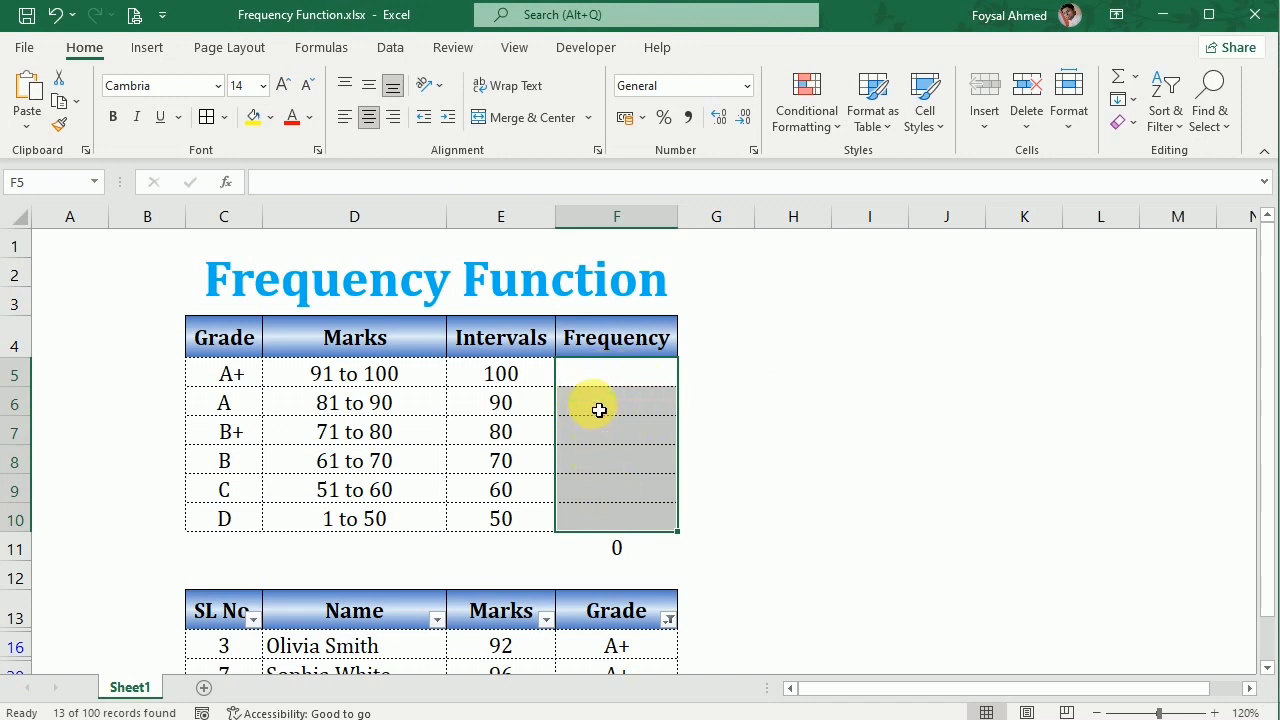
pyautogui.hotkey('ctrl', 'z')
# Step: Try to erase the FREQUENCY formula from the B+ cell F7 alone, and discard the edit
pyautogui.click(826, 497)
pyautogui.doubleClick(645, 431)
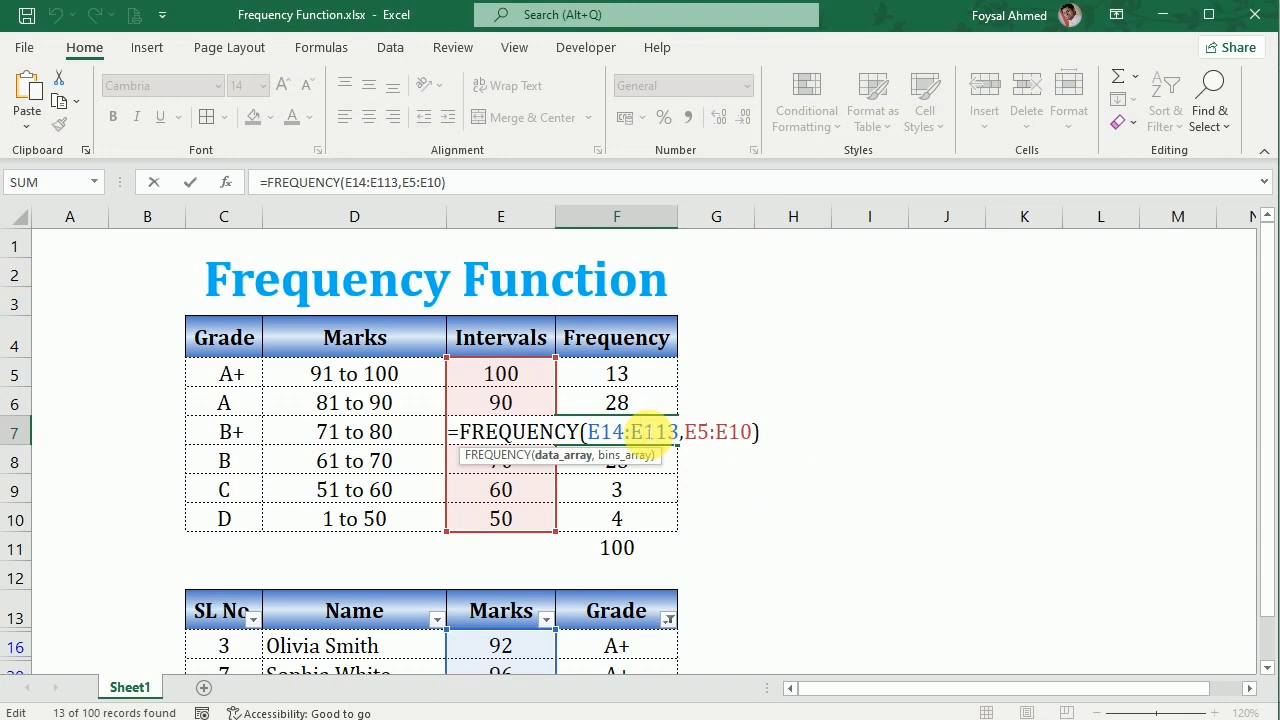
pyautogui.press('Delete')
pyautogui.press('Delete')
pyautogui.press('Delete')
pyautogui.press('Delete')
pyautogui.press('Delete')
pyautogui.press('Delete')
pyautogui.press('Delete')
pyautogui.press('Delete')
pyautogui.press('Delete')
pyautogui.press('Delete')
pyautogui.press('Delete')
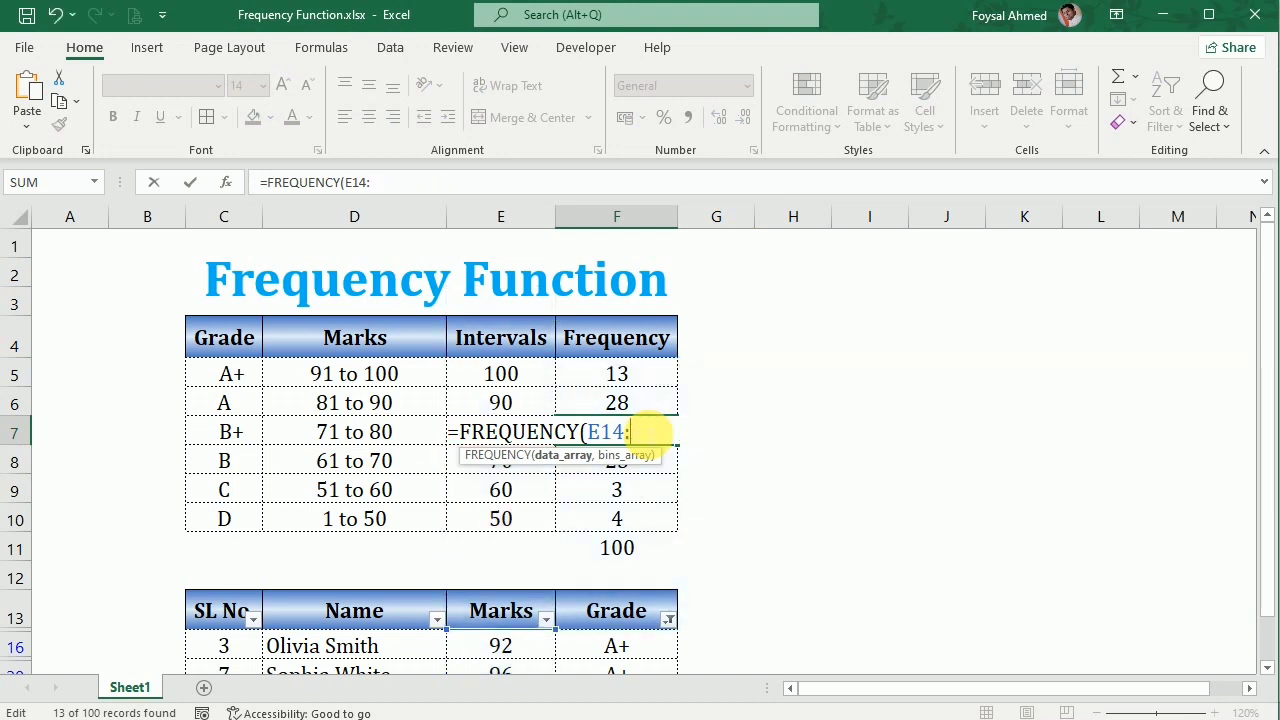
pyautogui.press('BackSpace')
pyautogui.press('BackSpace')
pyautogui.press('BackSpace')
pyautogui.press('BackSpace')
pyautogui.press('BackSpace')
pyautogui.press('BackSpace')
pyautogui.press('BackSpace')
pyautogui.press('BackSpace')
pyautogui.press('BackSpace')
pyautogui.press('BackSpace')
pyautogui.press('BackSpace')
pyautogui.press('BackSpace')
pyautogui.press('BackSpace')
pyautogui.press('BackSpace')
pyautogui.press('BackSpace')
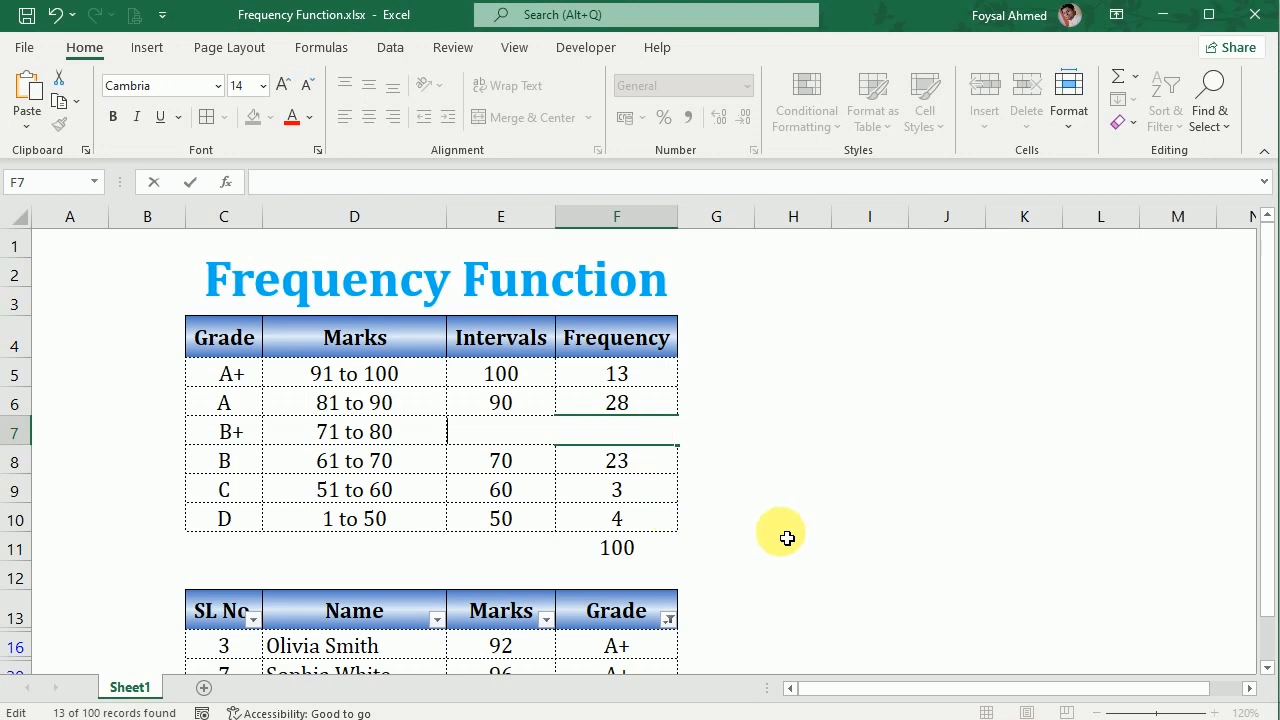
pyautogui.press('Escape')
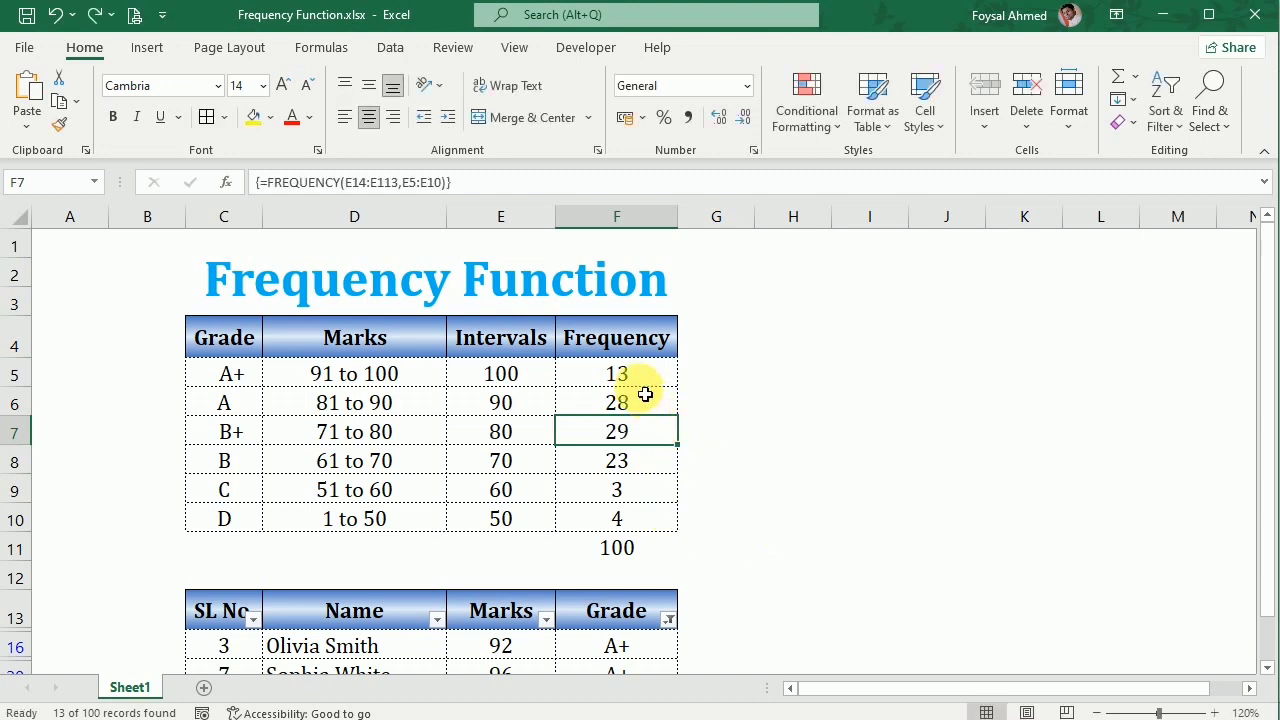
# Step: Delete the entire FREQUENCY array from the Frequency column, F5:F10
pyautogui.moveTo(628, 374); pyautogui.dragTo(650, 531)
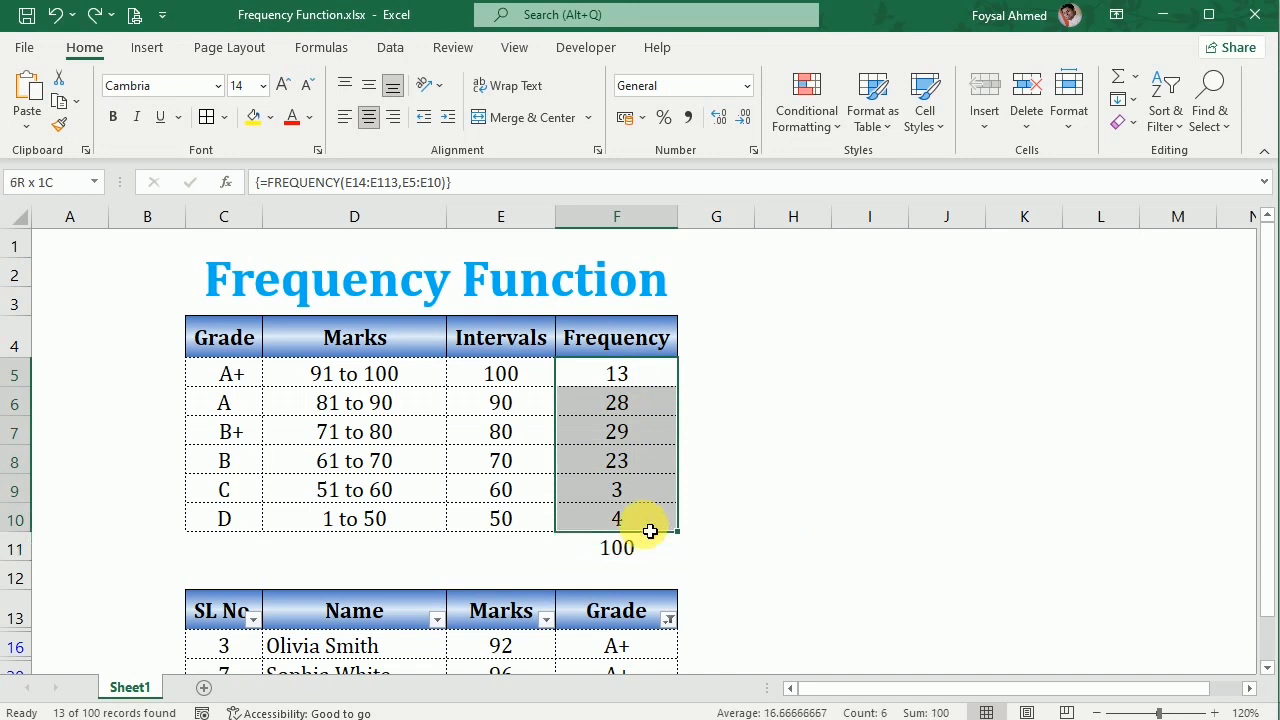
pyautogui.press('Delete')
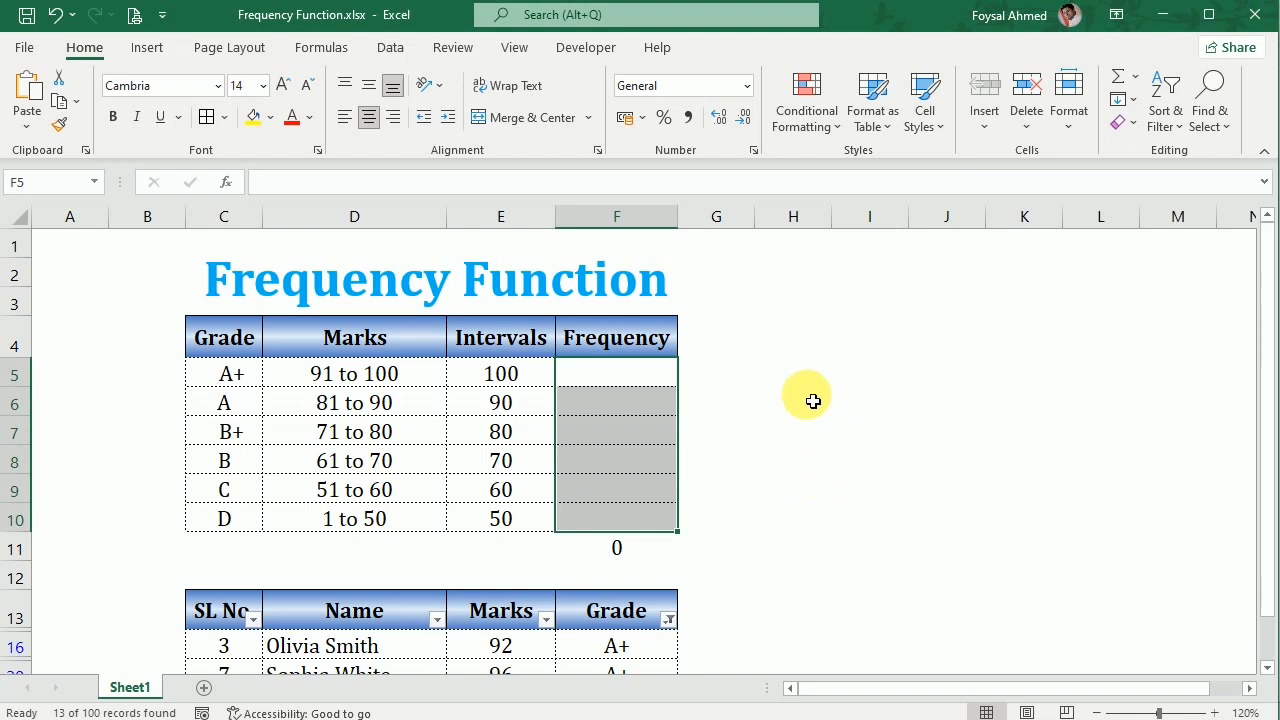
# Step: Start a FREQUENCY formula across the empty Frequency cells F5:F10
pyautogui.click(647, 381)
pyautogui.moveTo(655, 381); pyautogui.dragTo(654, 520)
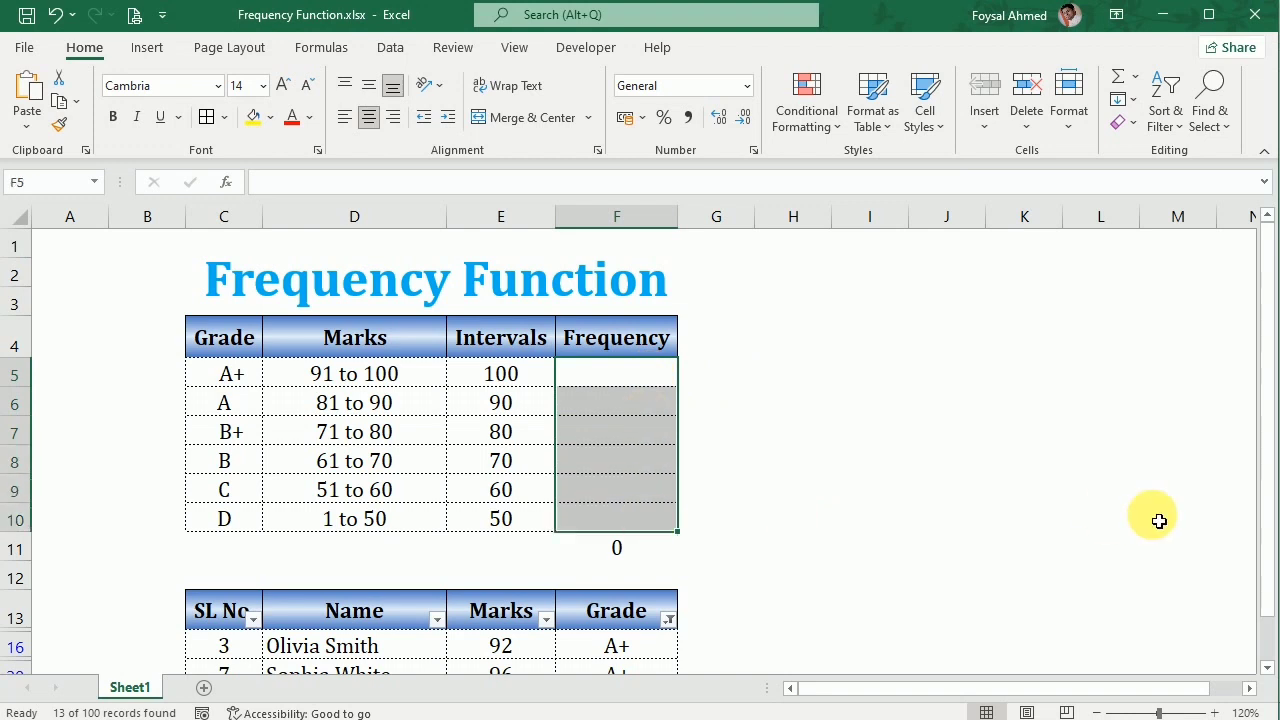
pyautogui.write('=')
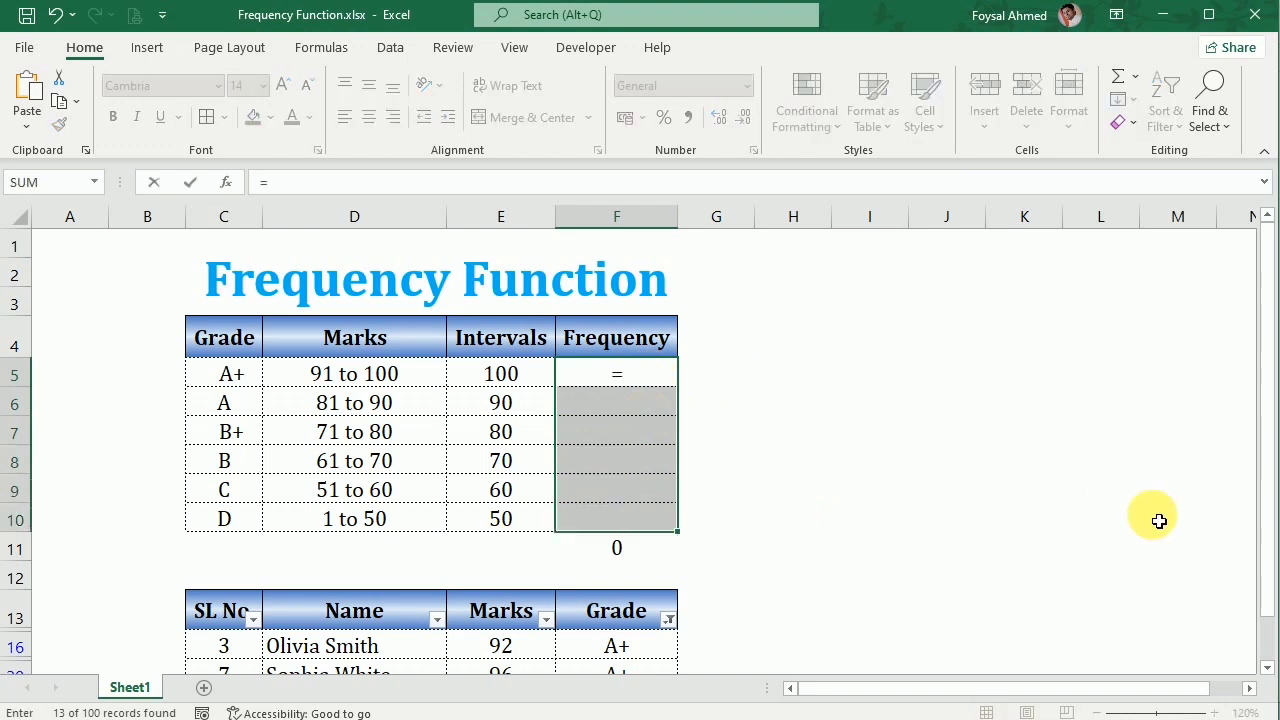
pyautogui.write('fr')
pyautogui.press('Tab')
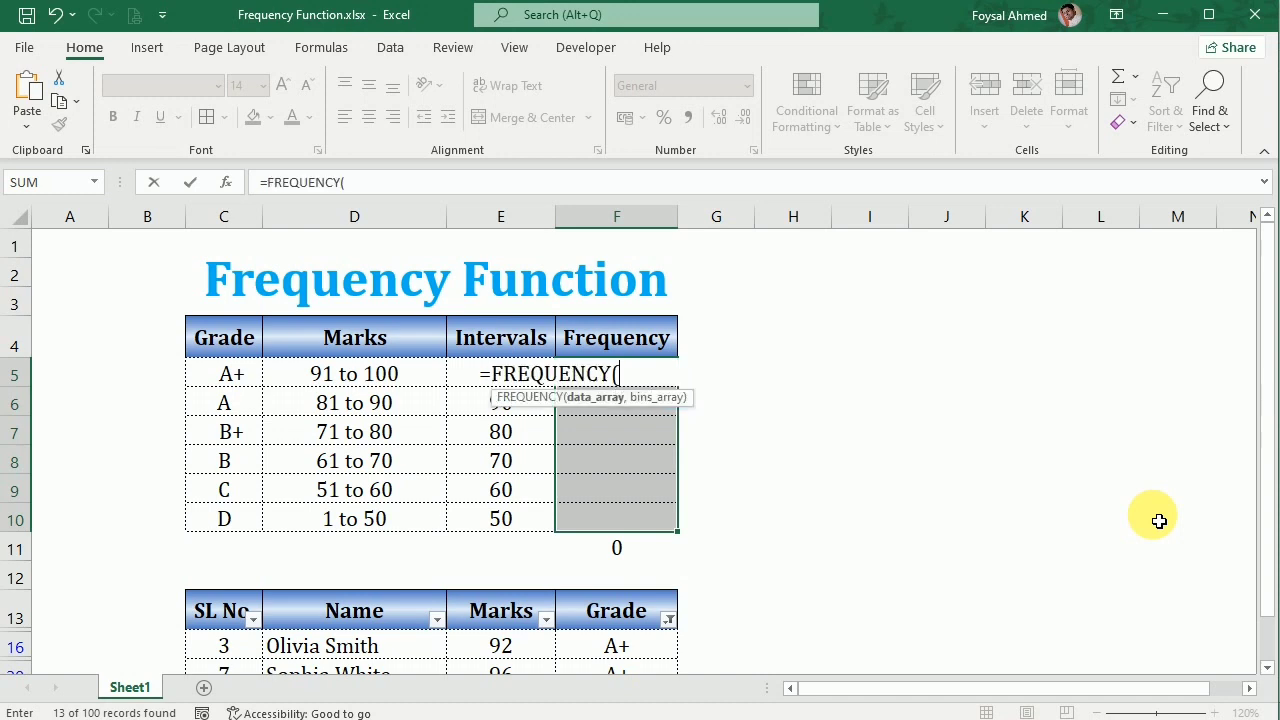